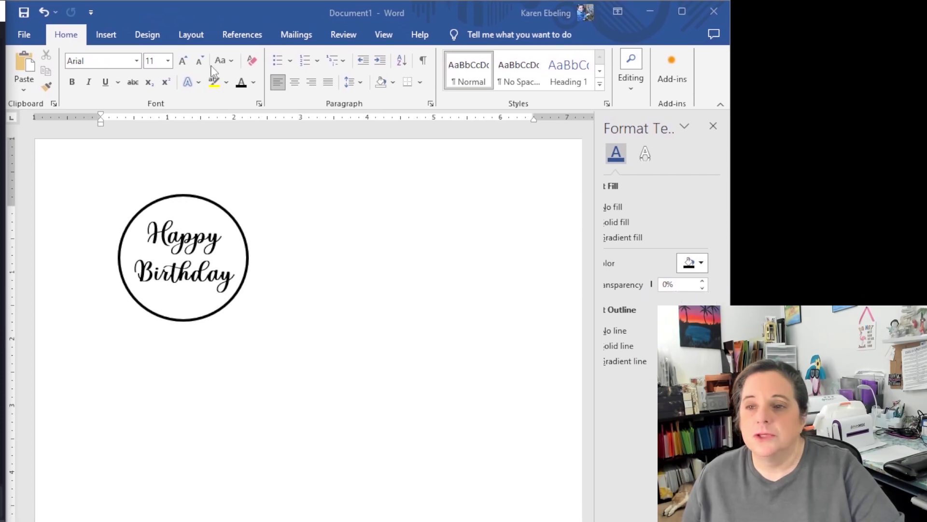
Bring up the Insert commands to begin adding content to the page
{"action": "left_click", "coordinate": [107, 37]}
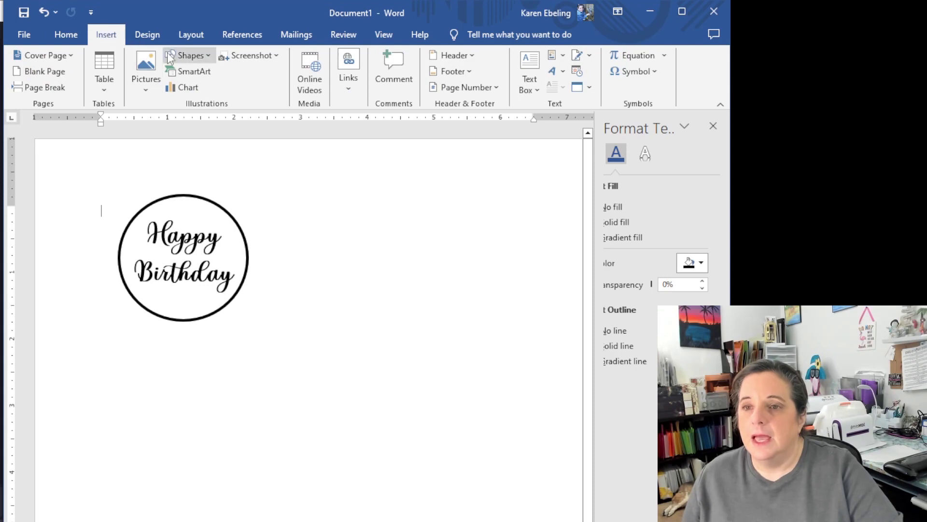
Draw a circle with the Oval shape to the right of the Happy Birthday circle
{"action": "left_click", "coordinate": [193, 56]}
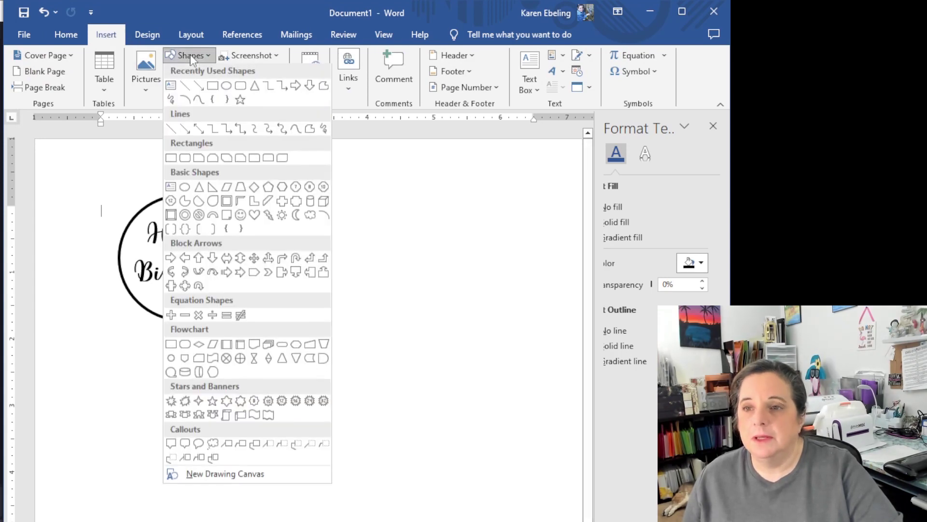
{"action": "left_click", "coordinate": [193, 56]}
{"action": "left_click", "coordinate": [192, 56]}
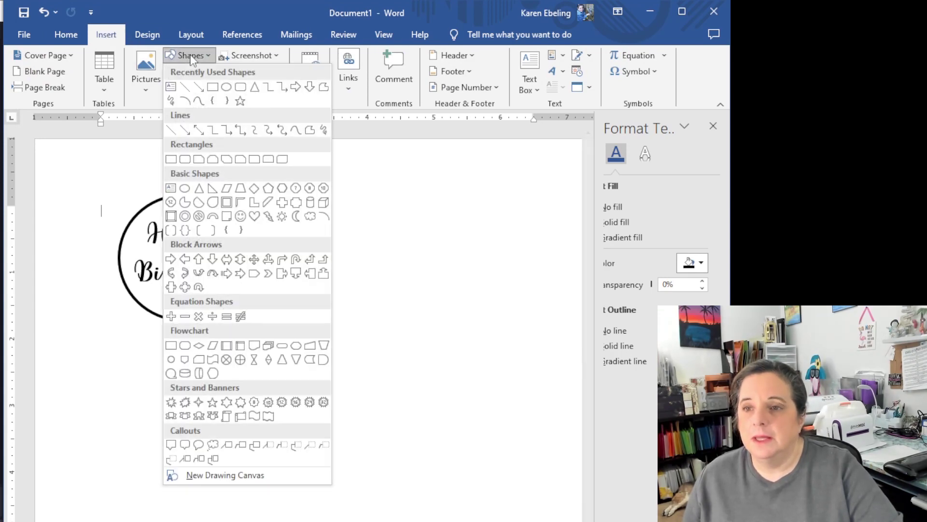
{"action": "left_click", "coordinate": [227, 86]}
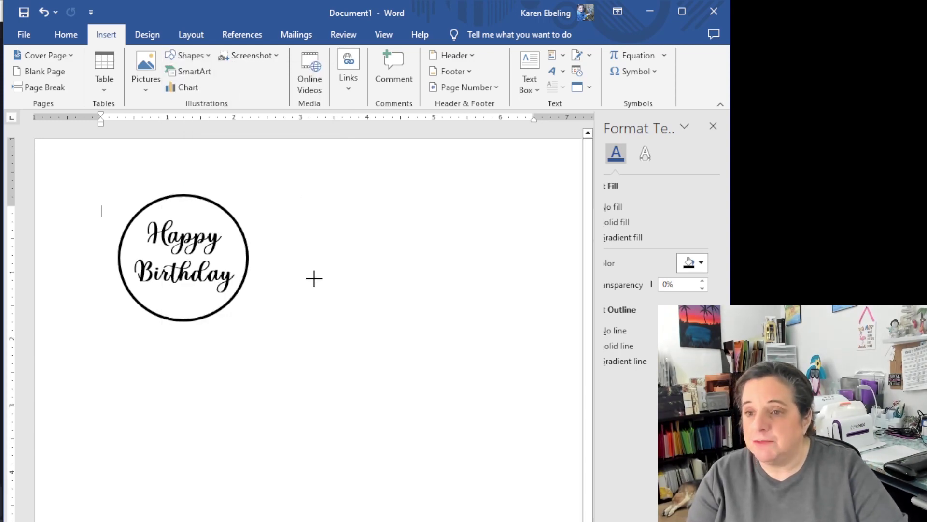
{"action": "mouse_move", "coordinate": [308, 211]}
{"action": "left_mouse_down"}
{"action": "mouse_move", "coordinate": [395, 314]}
{"action": "mouse_move", "coordinate": [430, 338]}
{"action": "left_mouse_up"}
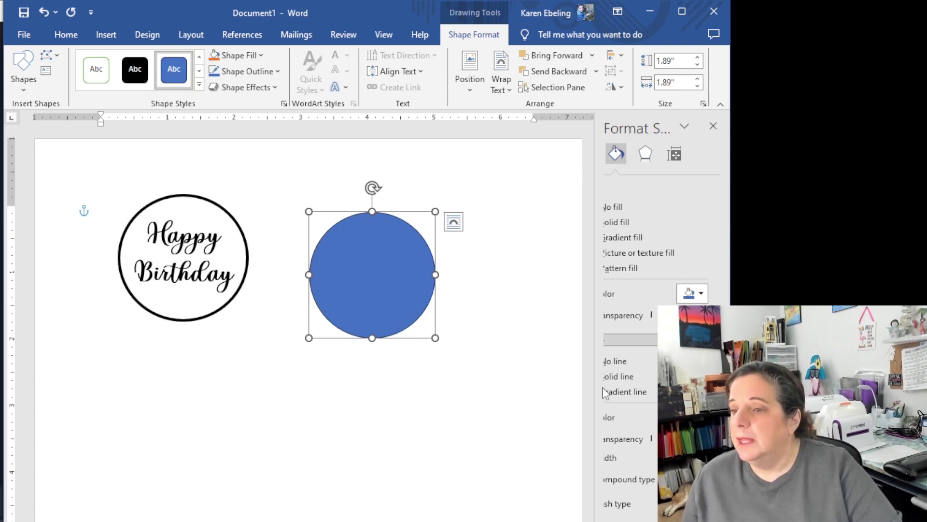
{"action": "left_click_drag", "start_coordinate": [595, 377], "coordinate": [554, 393]}
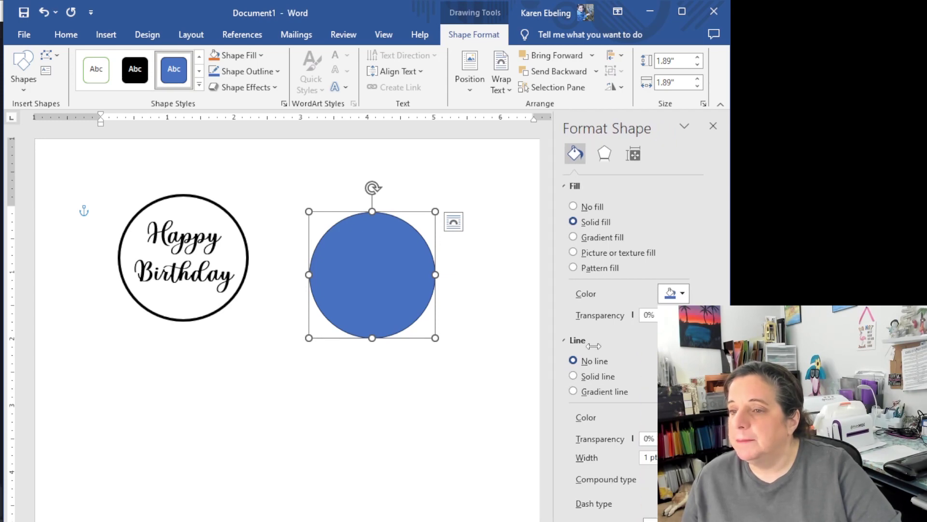
Give the new circle no fill and a black outline like the Happy Birthday circle
{"action": "left_click", "coordinate": [581, 206]}
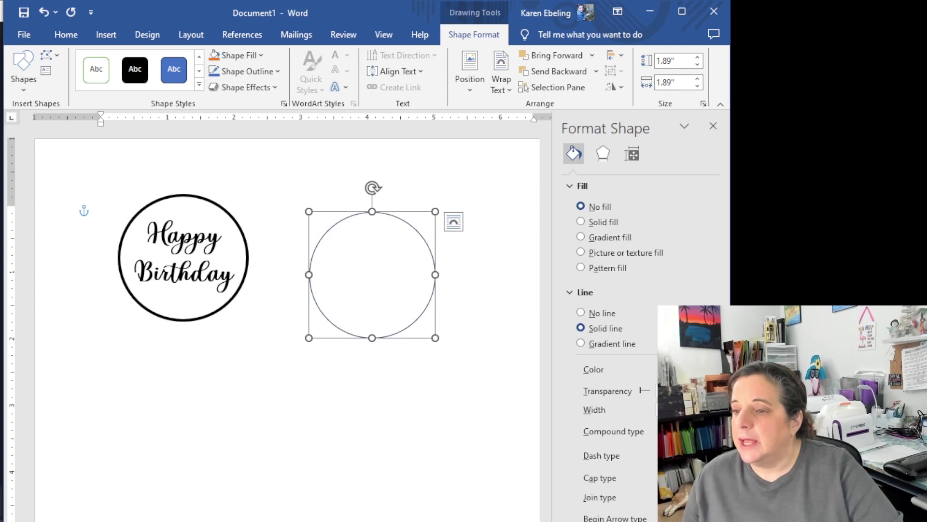
{"action": "left_click", "coordinate": [695, 369]}
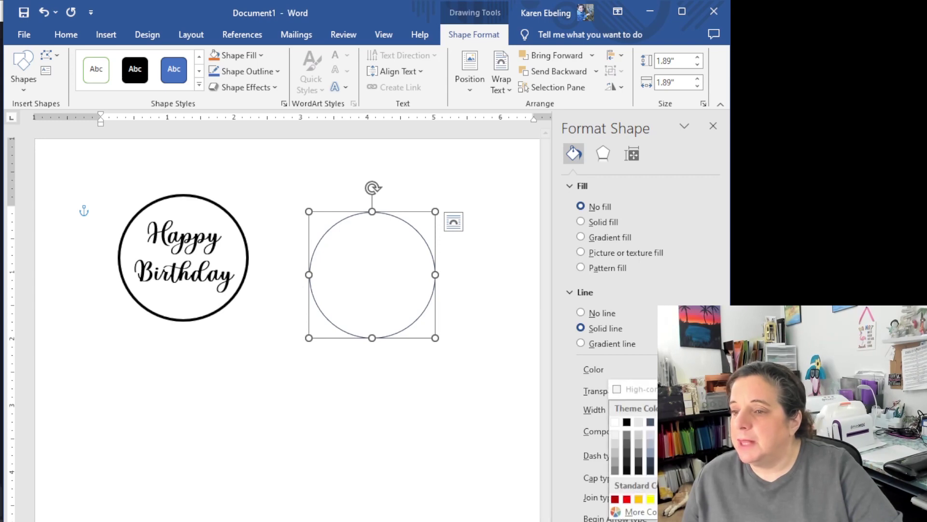
{"action": "left_click", "coordinate": [627, 422]}
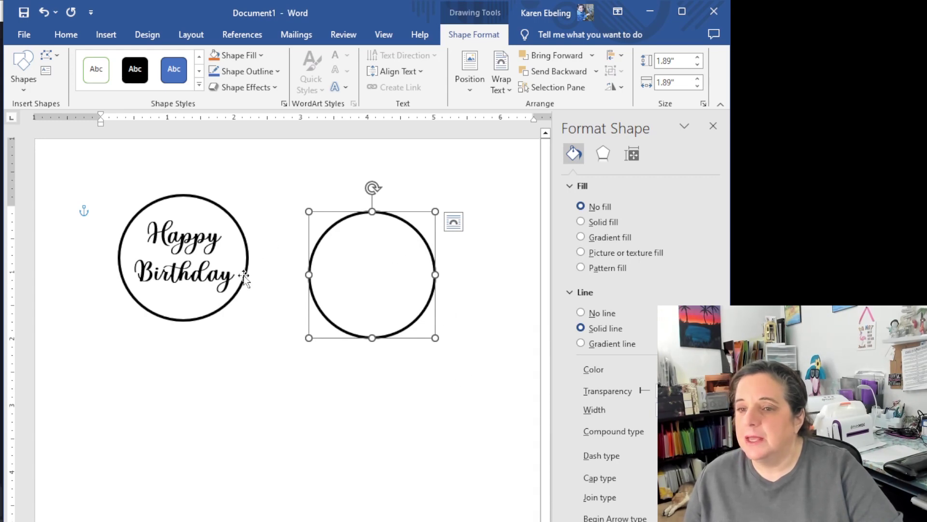
{"action": "left_click", "coordinate": [378, 372]}
{"action": "left_click", "coordinate": [392, 336]}
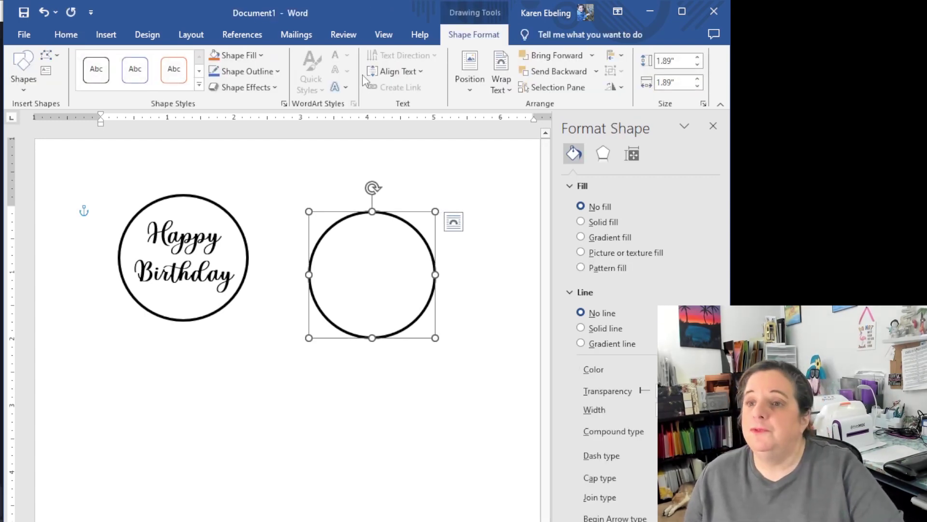
{"action": "left_click", "coordinate": [380, 33]}
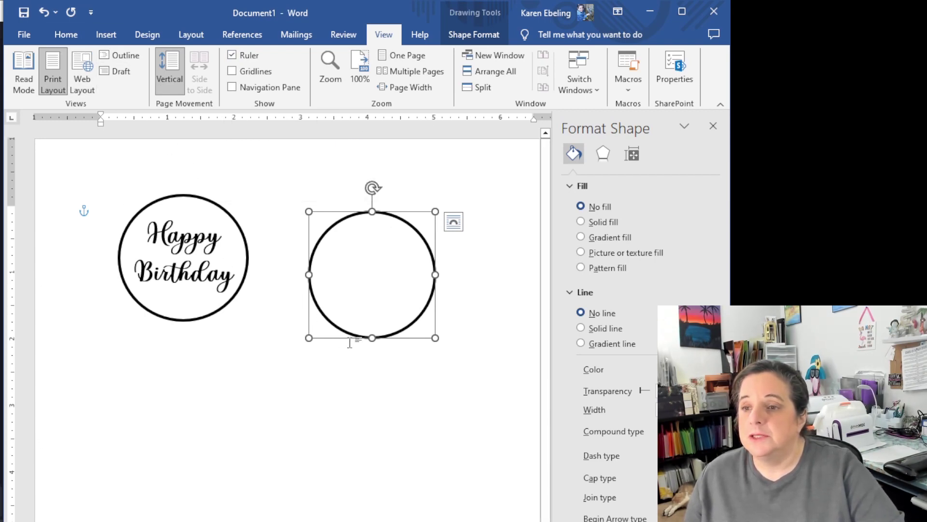
Shrink the empty circle slightly and place it left of the Happy Birthday circle, level with it
{"action": "left_click_drag", "start_coordinate": [356, 337], "coordinate": [151, 190]}
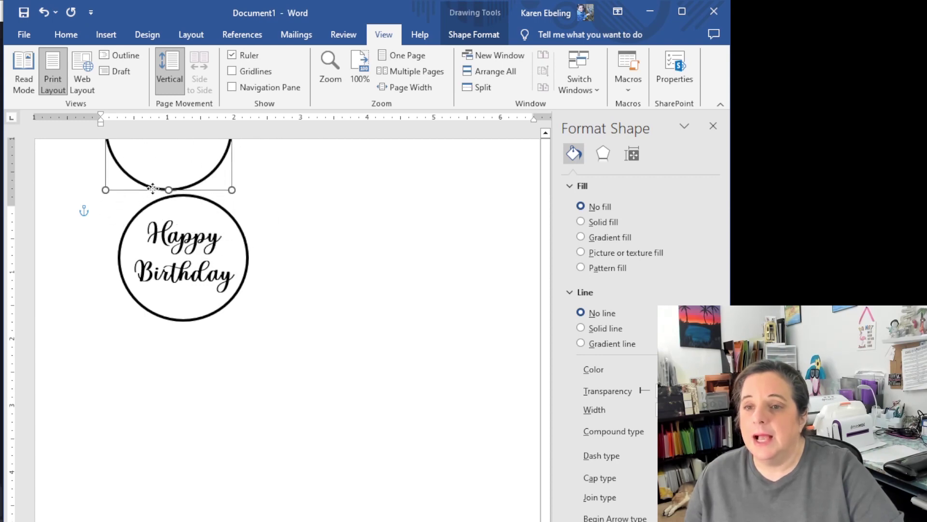
{"action": "left_click_drag", "start_coordinate": [153, 187], "coordinate": [150, 188]}
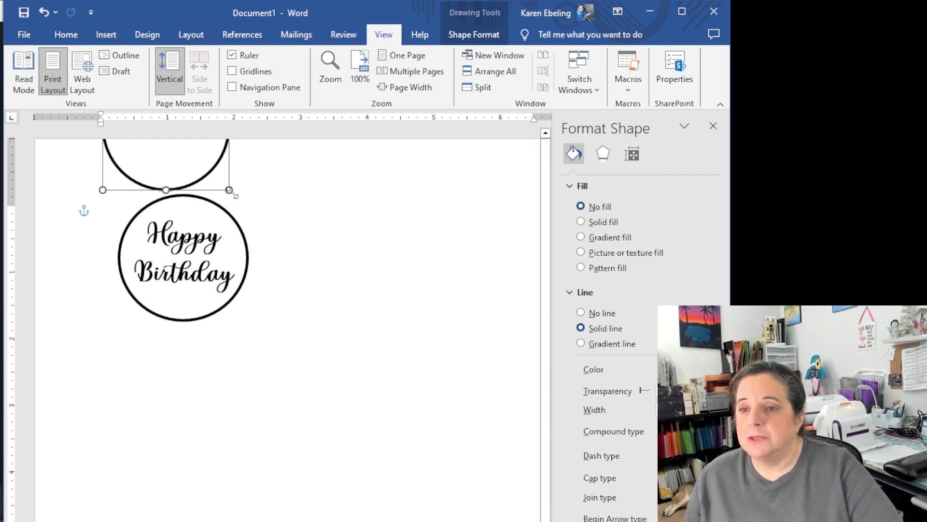
{"action": "left_click_drag", "start_coordinate": [230, 189], "coordinate": [191, 183]}
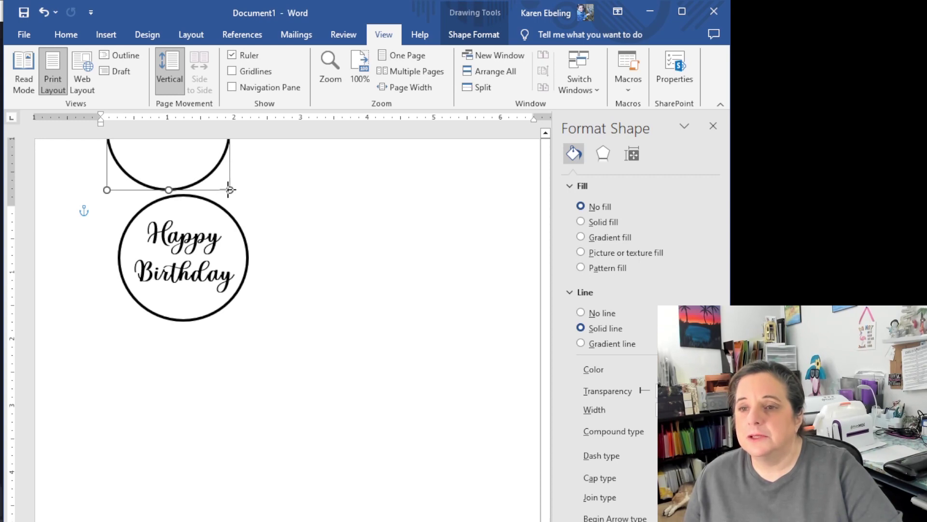
{"action": "left_click_drag", "start_coordinate": [230, 190], "coordinate": [225, 183]}
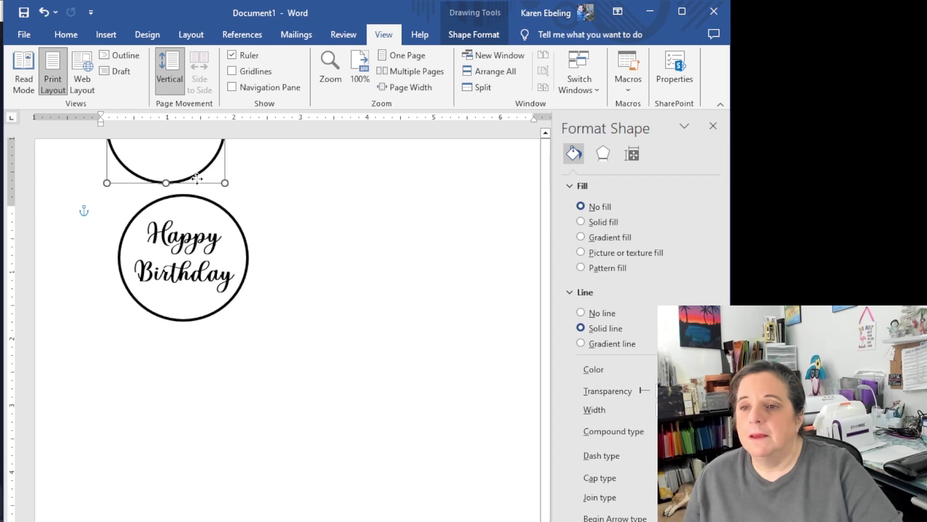
{"action": "left_click_drag", "start_coordinate": [196, 178], "coordinate": [178, 193]}
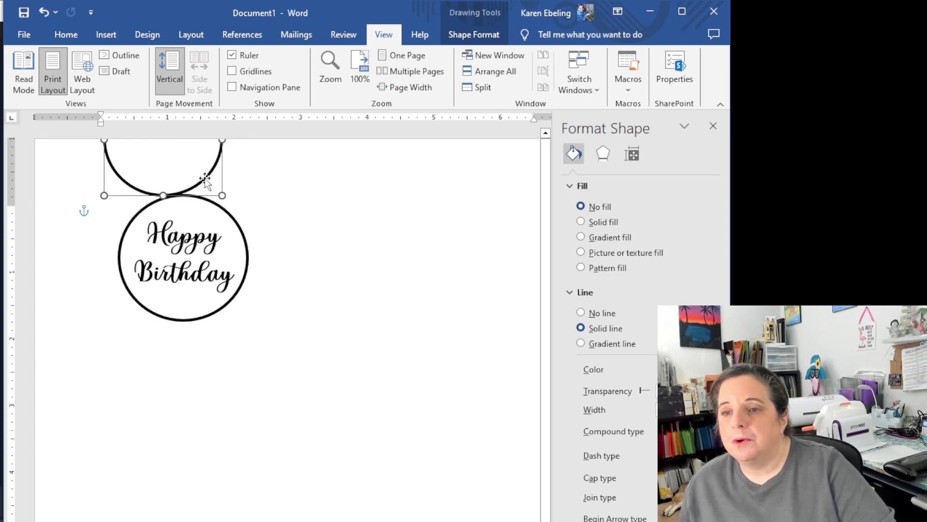
{"action": "left_click_drag", "start_coordinate": [163, 193], "coordinate": [78, 309]}
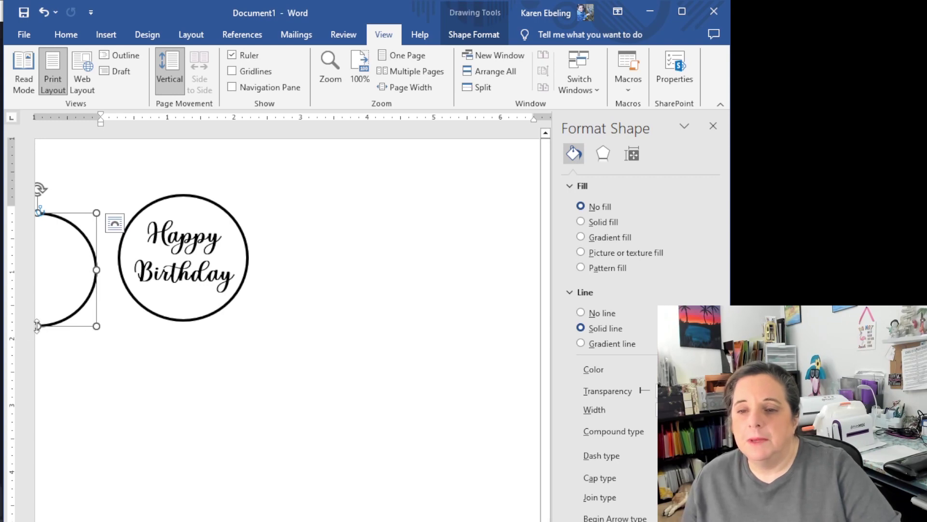
{"action": "left_click_drag", "start_coordinate": [37, 326], "coordinate": [37, 320]}
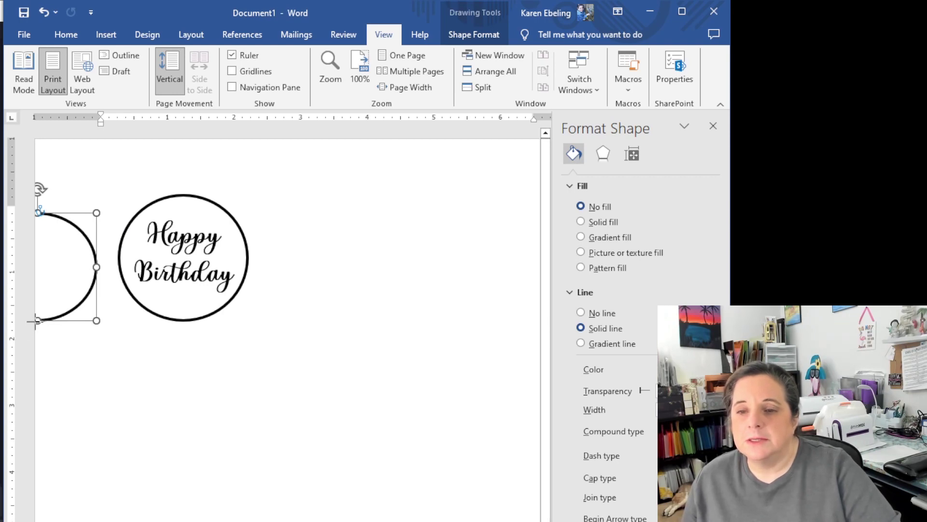
{"action": "triple_click", "coordinate": [48, 341]}
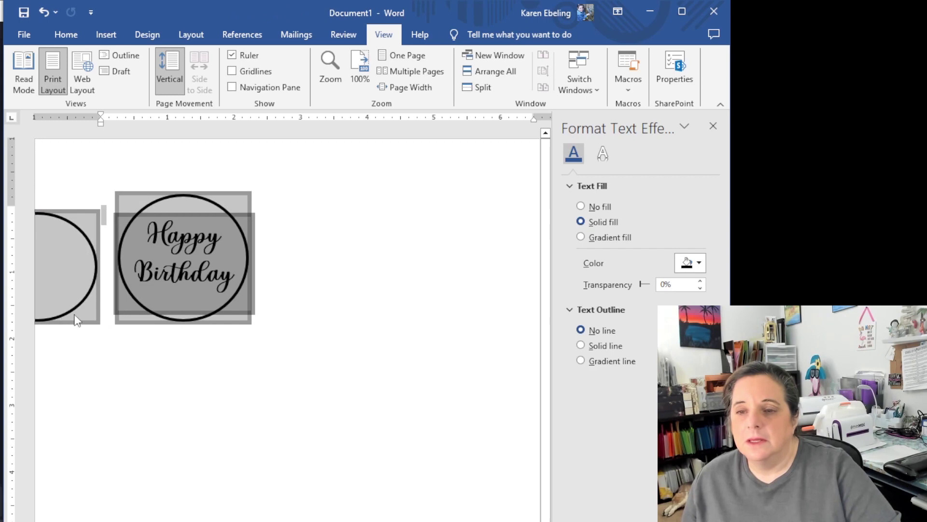
Move the empty circle onto the Happy Birthday ring and widen it to match
{"action": "left_click", "coordinate": [95, 364]}
{"action": "left_click", "coordinate": [53, 321]}
{"action": "left_click_drag", "start_coordinate": [54, 321], "coordinate": [186, 320]}
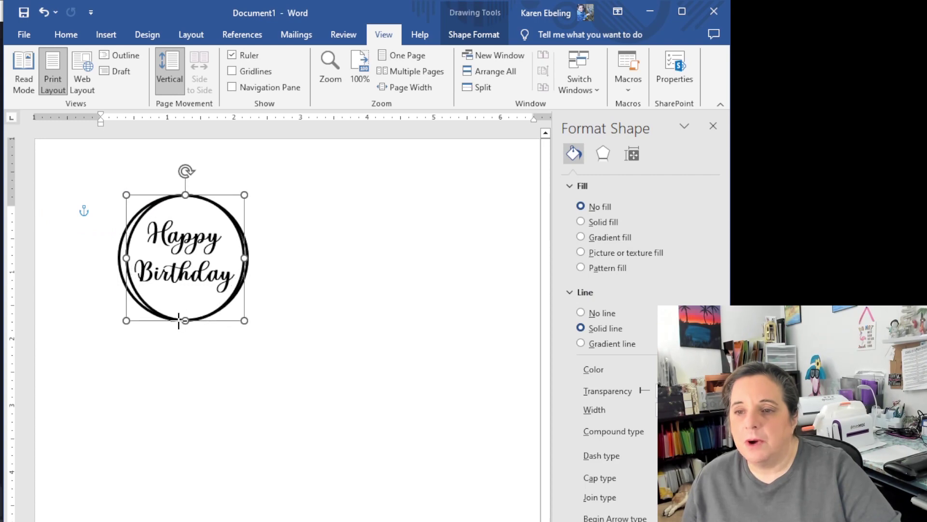
{"action": "left_click_drag", "start_coordinate": [126, 258], "coordinate": [119, 257]}
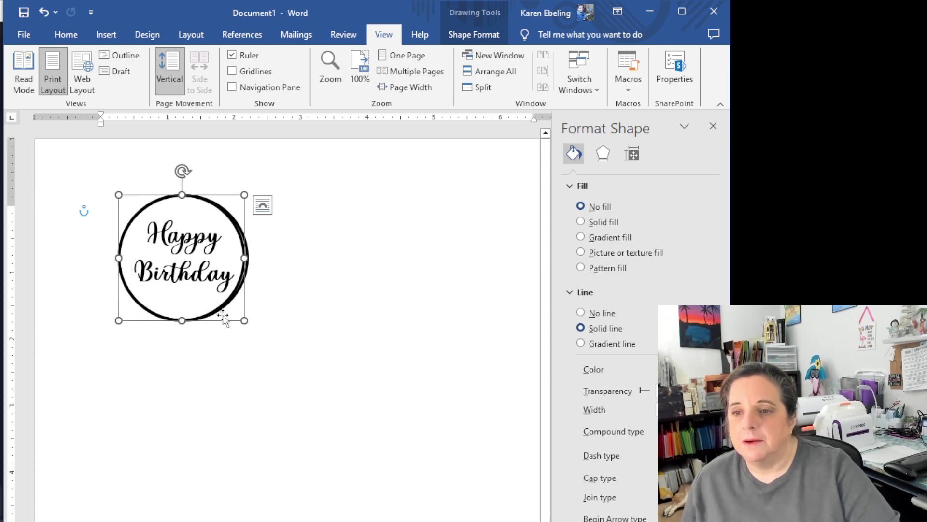
{"action": "left_click", "coordinate": [226, 344]}
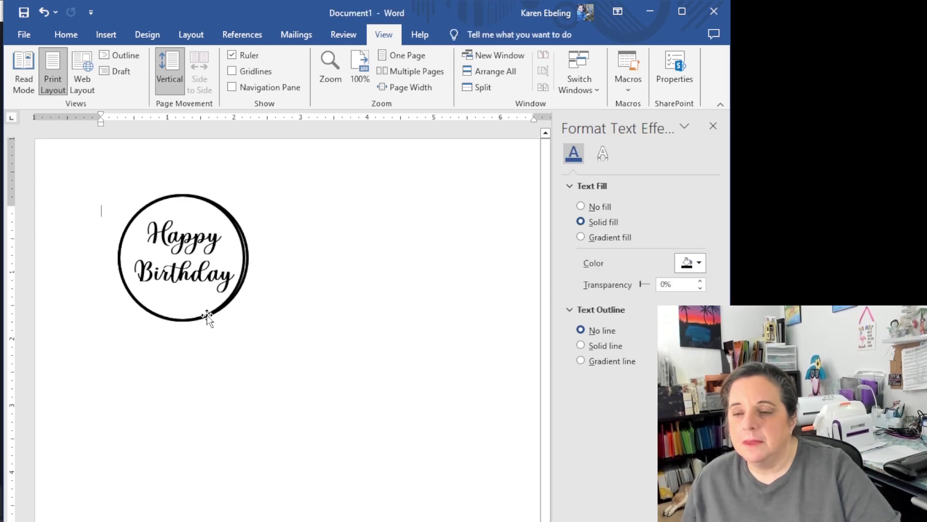
Duplicate the ring and position the copy level with and beside the Happy Birthday circle
{"action": "mouse_move", "coordinate": [207, 316]}
{"action": "left_mouse_down"}
{"action": "mouse_move", "coordinate": [245, 341]}
{"action": "mouse_move", "coordinate": [379, 332]}
{"action": "mouse_move", "coordinate": [178, 319]}
{"action": "mouse_move", "coordinate": [202, 319]}
{"action": "mouse_move", "coordinate": [191, 321]}
{"action": "left_mouse_up"}
{"action": "left_click_drag", "start_coordinate": [245, 258], "coordinate": [245, 262]}
{"action": "left_click", "coordinate": [224, 328]}
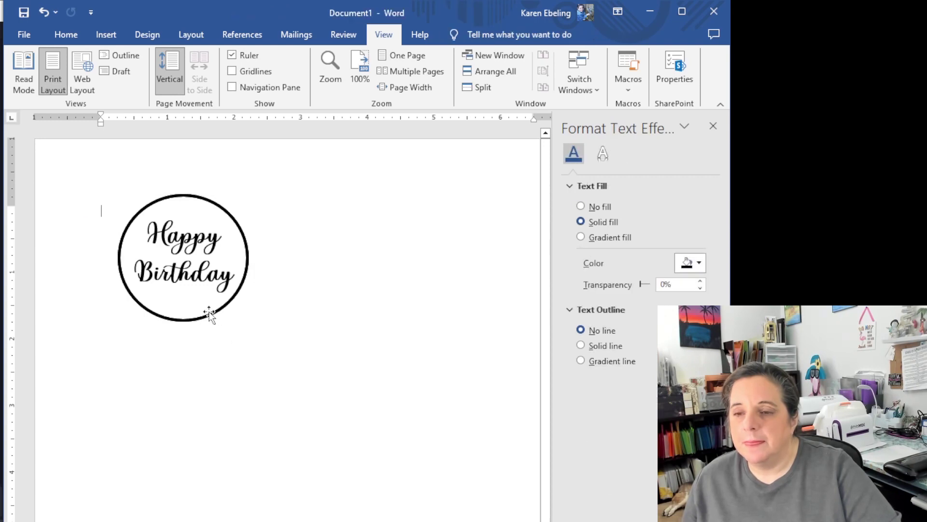
{"action": "left_click", "coordinate": [207, 311]}
{"action": "mouse_move", "coordinate": [207, 312]}
{"action": "left_mouse_down"}
{"action": "mouse_move", "coordinate": [331, 289]}
{"action": "mouse_move", "coordinate": [183, 208]}
{"action": "mouse_move", "coordinate": [191, 179]}
{"action": "mouse_move", "coordinate": [192, 198]}
{"action": "left_mouse_up"}
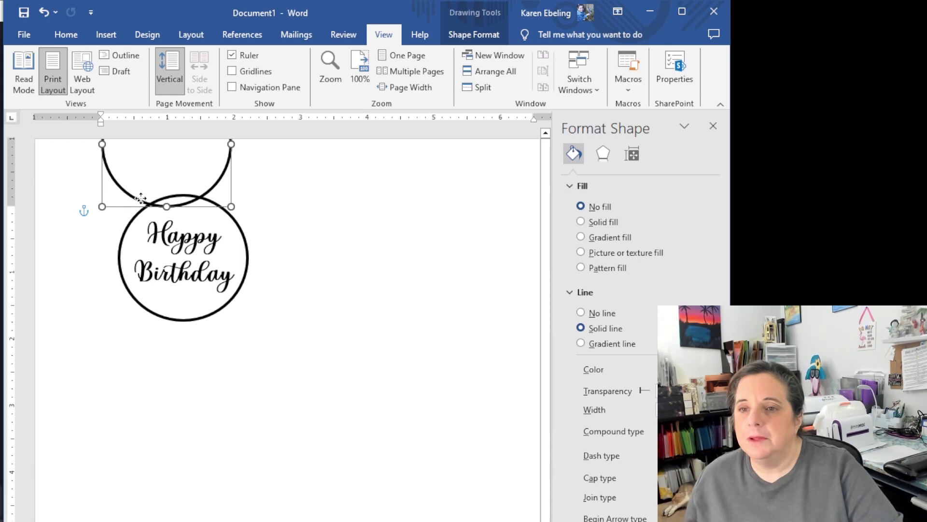
{"action": "left_click_drag", "start_coordinate": [143, 198], "coordinate": [309, 306]}
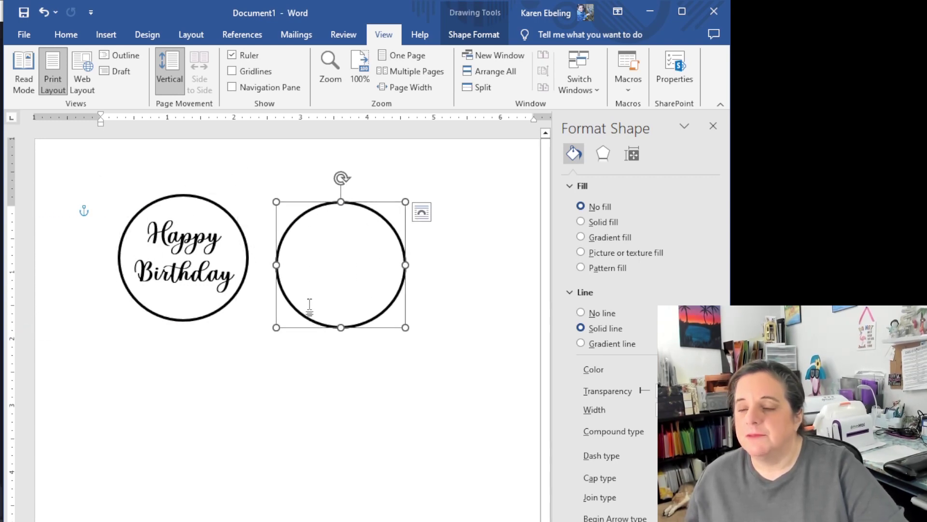
{"action": "left_click", "coordinate": [316, 387]}
{"action": "left_click", "coordinate": [349, 326]}
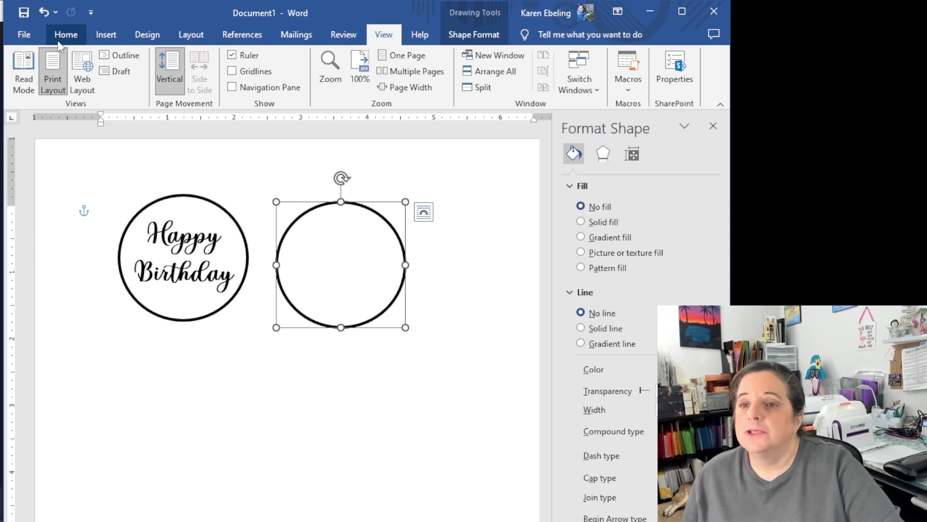
Insert a Simple Text Box and replace its placeholder with 'Happy' and 'Birthday' on two lines
{"action": "left_click", "coordinate": [106, 34]}
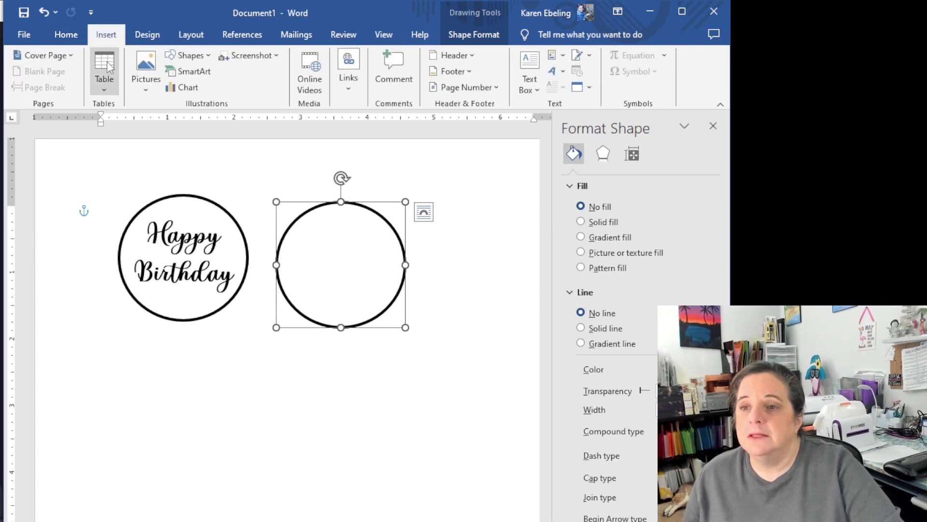
{"action": "left_click", "coordinate": [534, 65]}
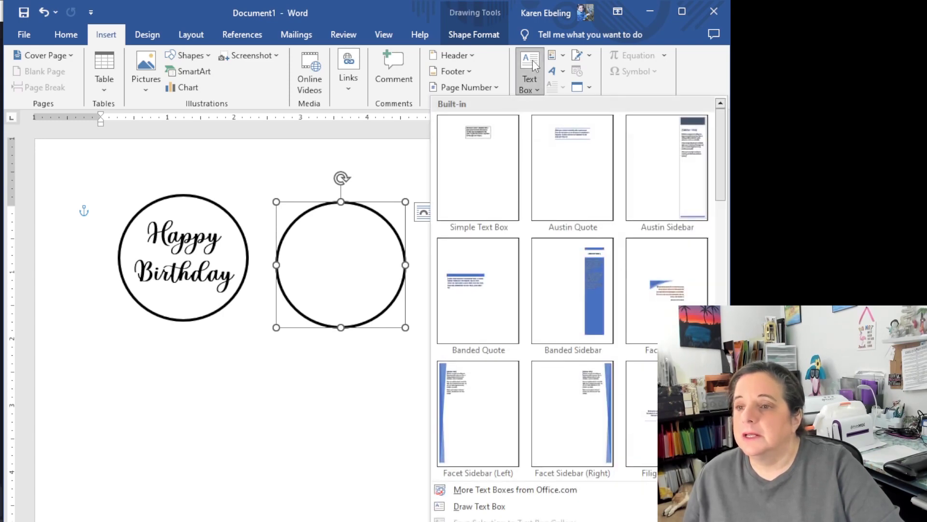
{"action": "left_click", "coordinate": [483, 140]}
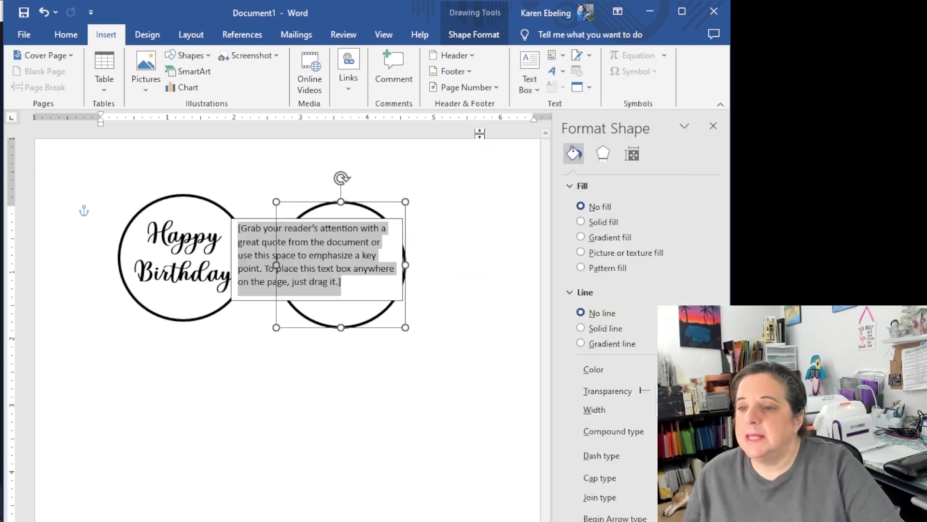
{"action": "key", "text": "Delete"}
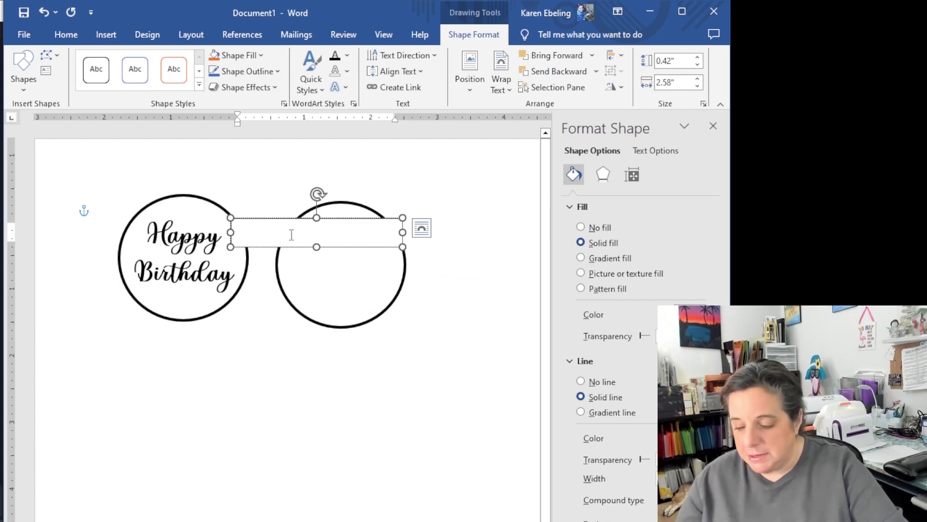
{"action": "type", "text": "Happ"}
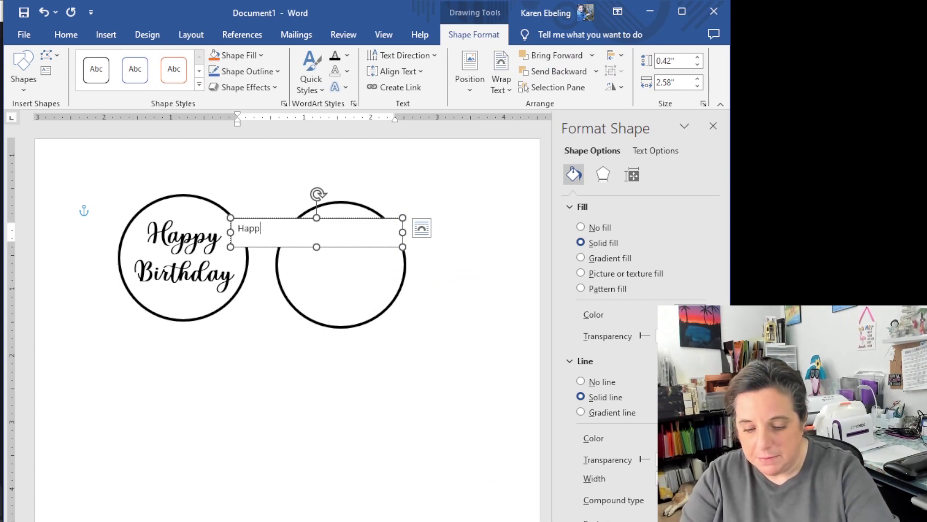
{"action": "type", "text": "y"}
{"action": "key", "text": "Return"}
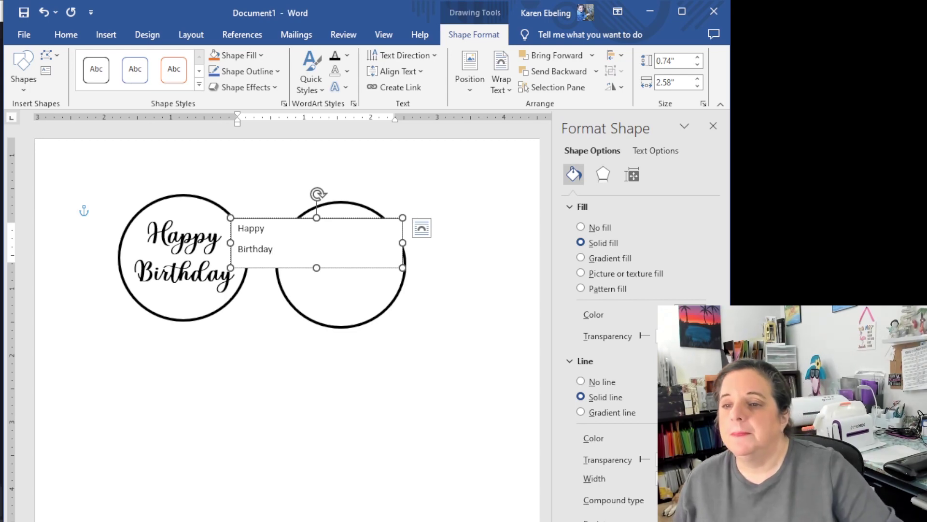
Move the Happy Birthday text box below the circles
{"action": "left_click", "coordinate": [271, 268]}
{"action": "left_click_drag", "start_coordinate": [271, 267], "coordinate": [245, 441]}
{"action": "left_click", "coordinate": [244, 486]}
{"action": "left_click", "coordinate": [242, 431]}
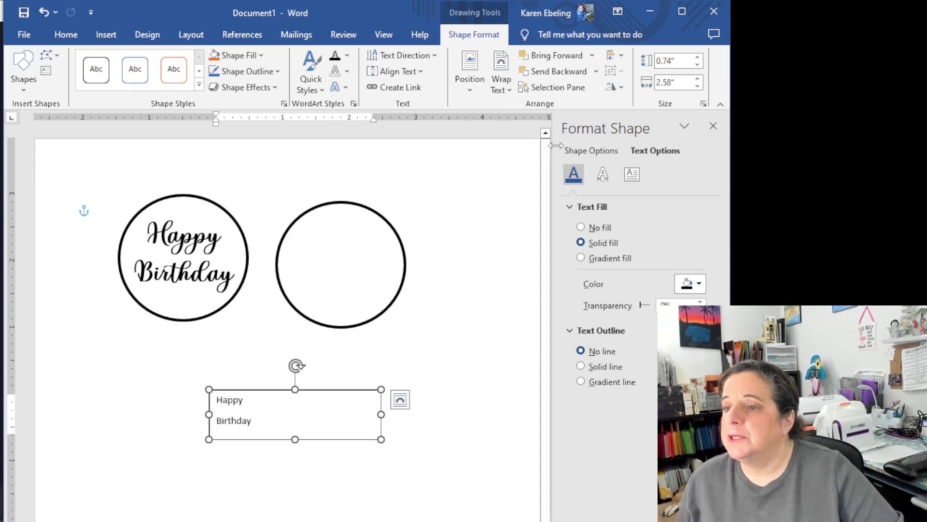
{"action": "left_click", "coordinate": [584, 152]}
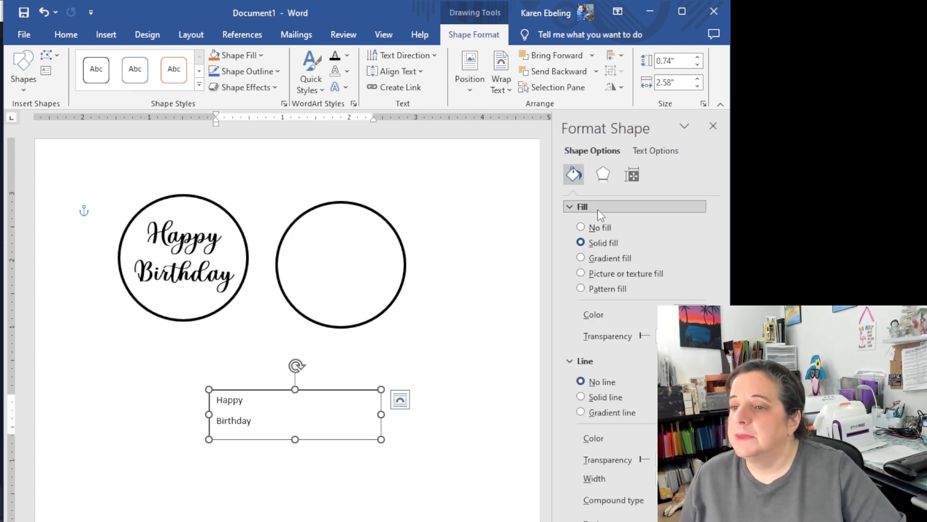
Set the text box's line to No line so it has no visible border
{"action": "left_click", "coordinate": [581, 397]}
{"action": "left_click", "coordinate": [580, 382]}
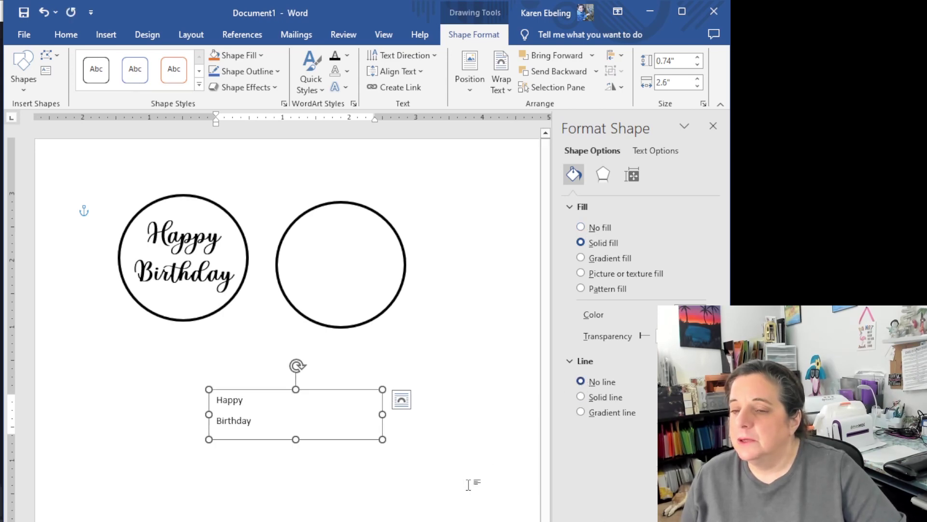
{"action": "left_click", "coordinate": [440, 508]}
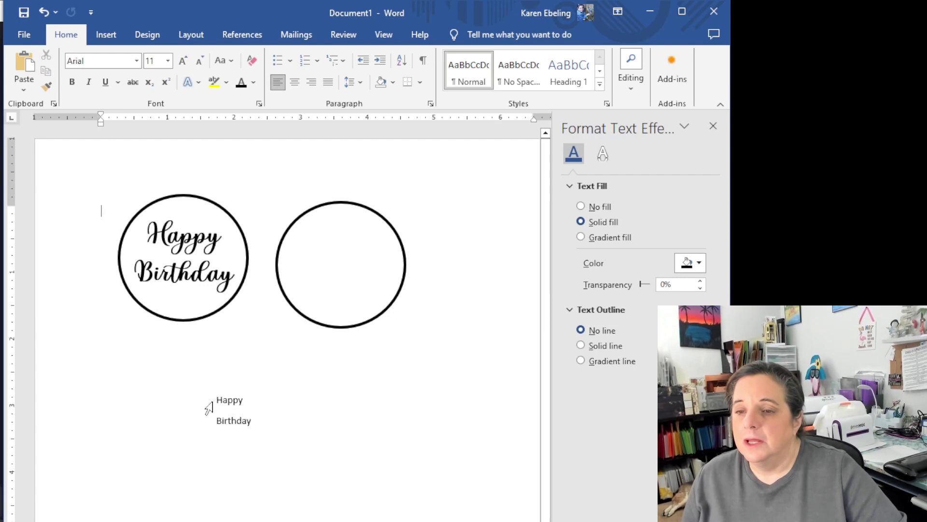
{"action": "mouse_move", "coordinate": [208, 408]}
{"action": "left_mouse_down"}
{"action": "mouse_move", "coordinate": [243, 401]}
{"action": "mouse_move", "coordinate": [240, 417]}
{"action": "mouse_move", "coordinate": [209, 421]}
{"action": "mouse_move", "coordinate": [208, 402]}
{"action": "left_mouse_up"}
{"action": "left_click", "coordinate": [256, 422]}
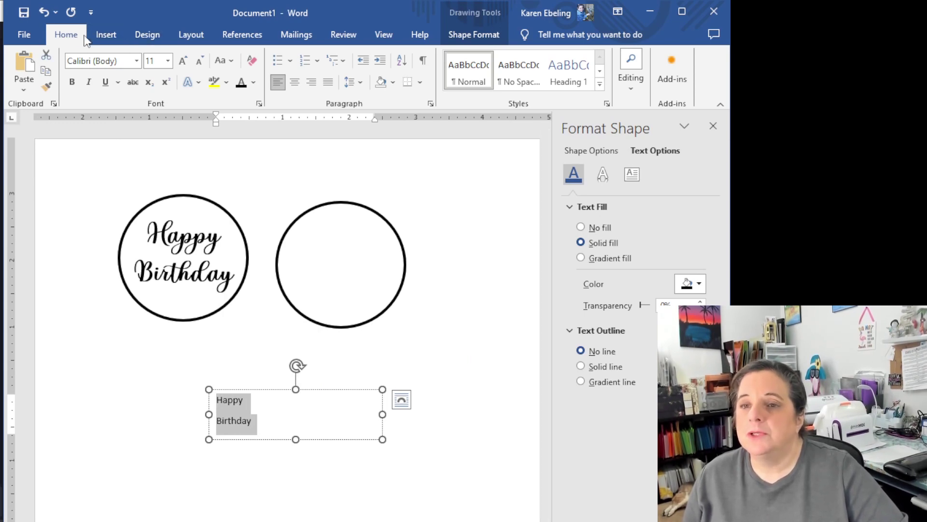
Set the text's paragraph Spacing After to 0 pt so Birthday sits right under Happy
{"action": "left_click", "coordinate": [192, 37]}
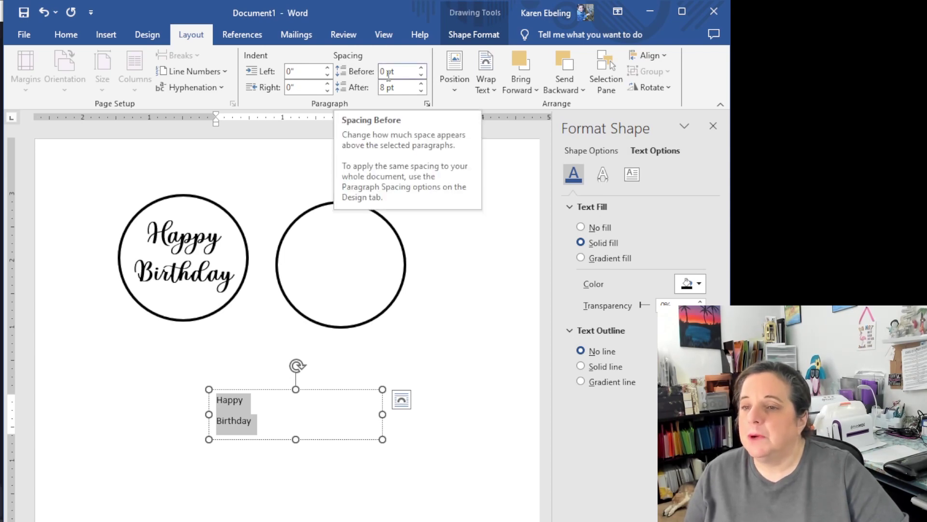
{"action": "left_click", "coordinate": [421, 85]}
{"action": "left_click", "coordinate": [422, 84]}
{"action": "left_click", "coordinate": [421, 85]}
{"action": "left_click", "coordinate": [422, 91]}
{"action": "left_click", "coordinate": [422, 90]}
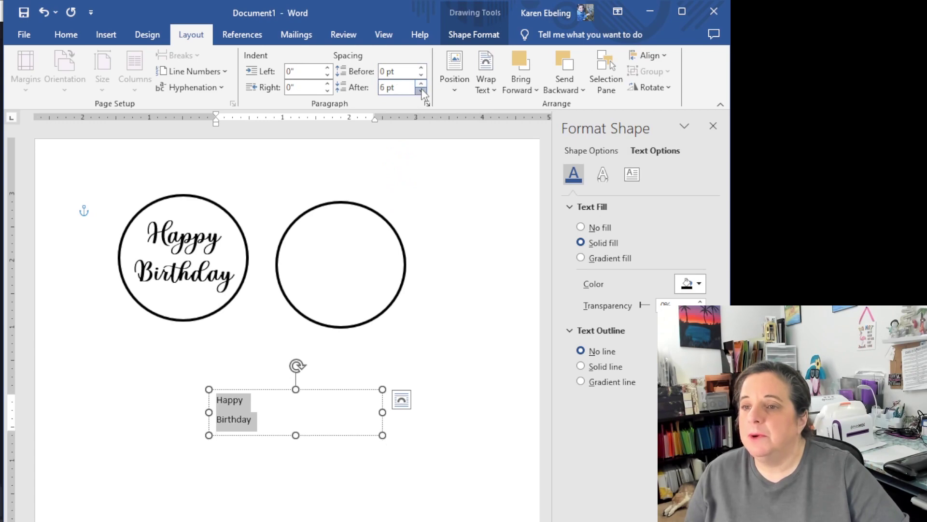
{"action": "left_click", "coordinate": [422, 90]}
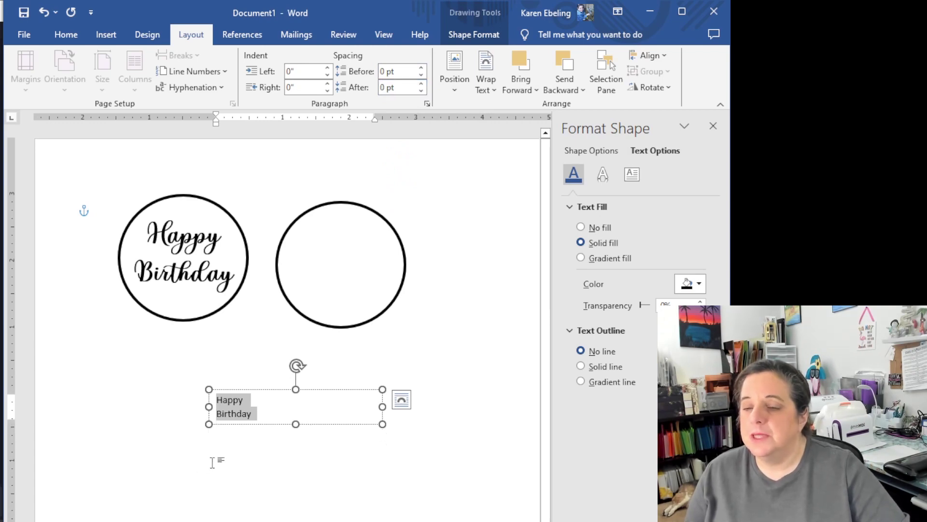
{"action": "left_click", "coordinate": [234, 459]}
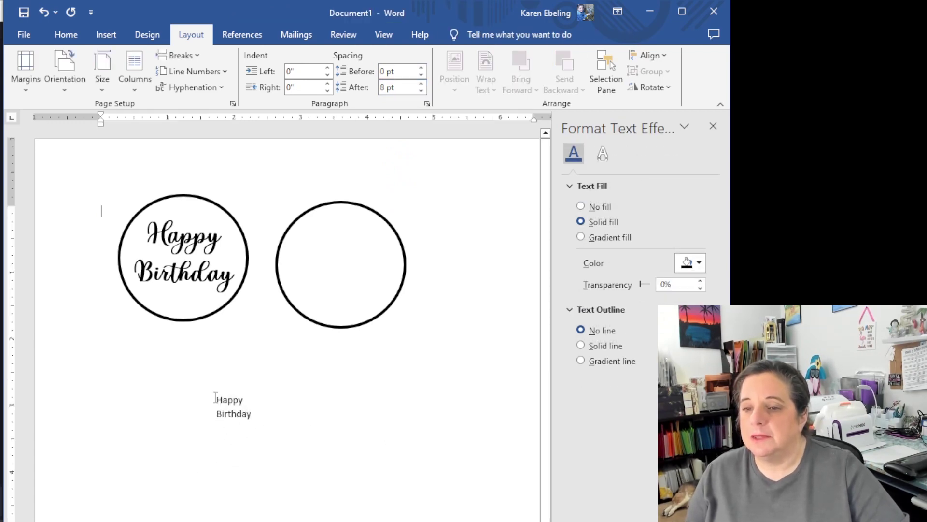
{"action": "left_click_drag", "start_coordinate": [215, 397], "coordinate": [260, 419]}
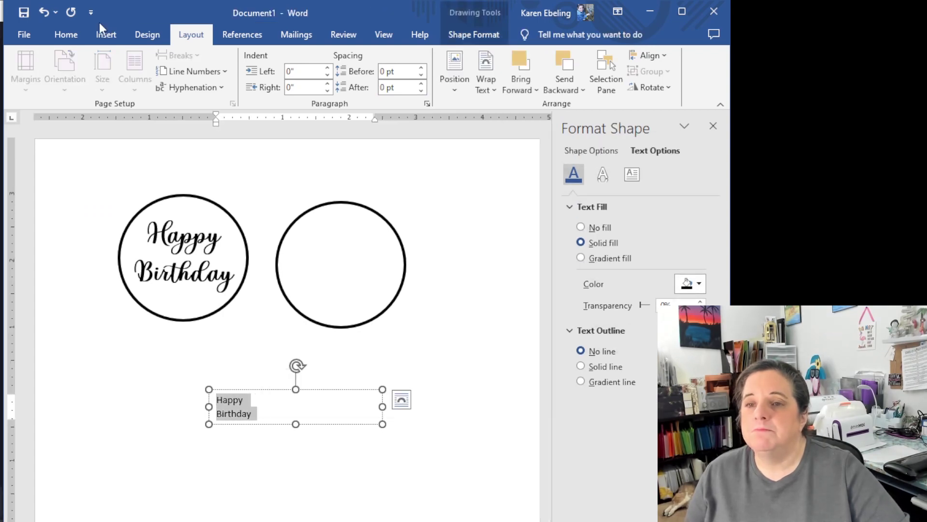
Make the Happy Birthday text 28 pt and centre it in the box
{"action": "left_click", "coordinate": [66, 35]}
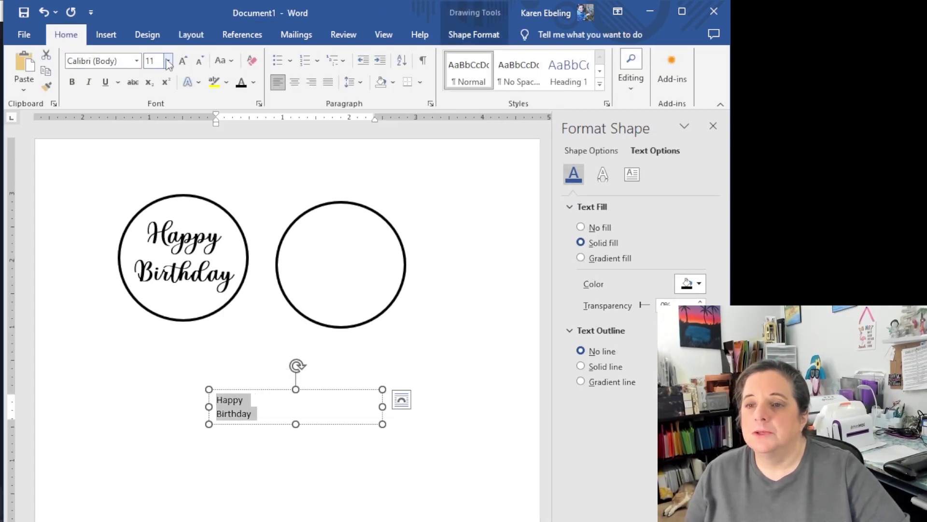
{"action": "left_click", "coordinate": [168, 61]}
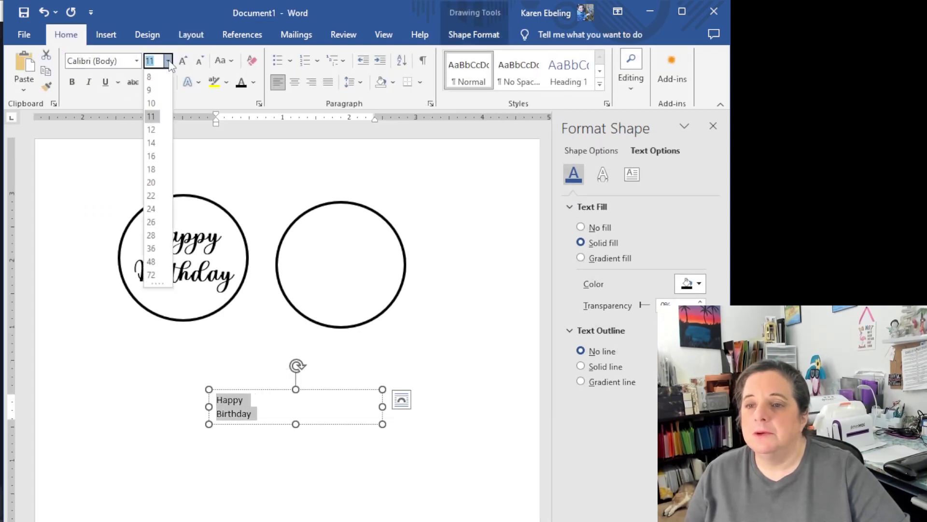
{"action": "left_click", "coordinate": [150, 238]}
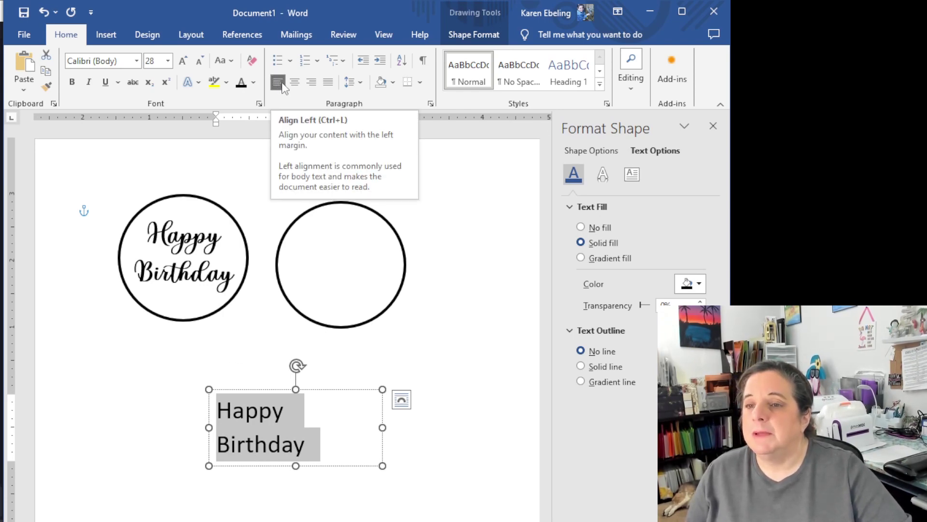
{"action": "left_click", "coordinate": [297, 85]}
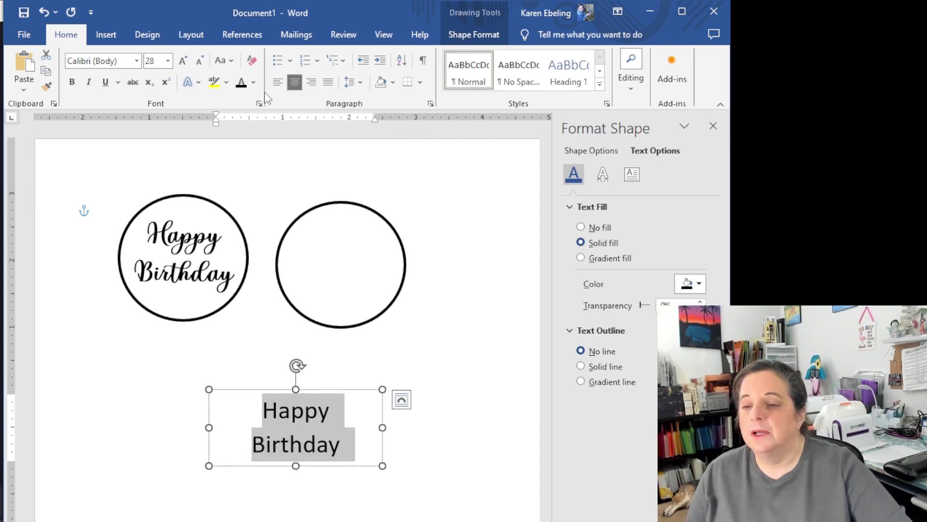
Apply the Adellia Heart script font to the Happy and Birthday lines
{"action": "left_click", "coordinate": [138, 61]}
{"action": "left_click", "coordinate": [137, 61]}
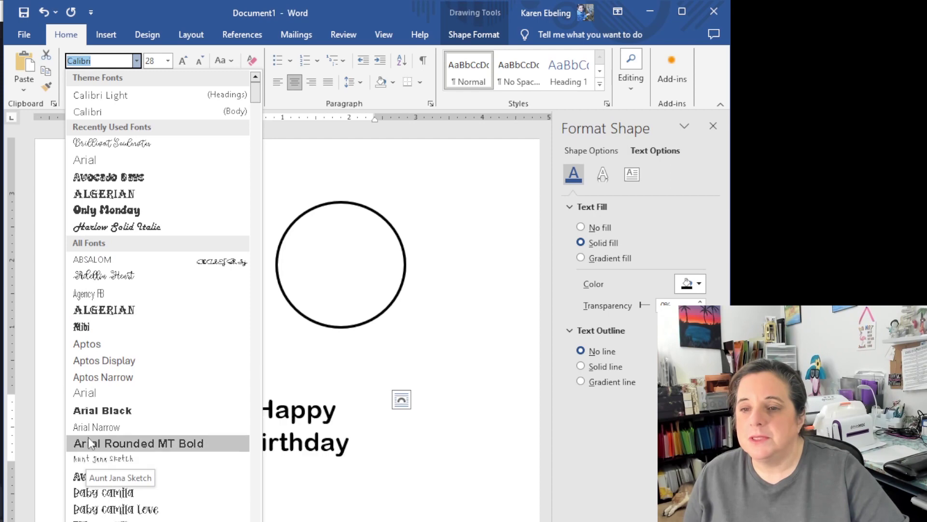
{"action": "left_click", "coordinate": [104, 276]}
{"action": "left_click", "coordinate": [283, 457]}
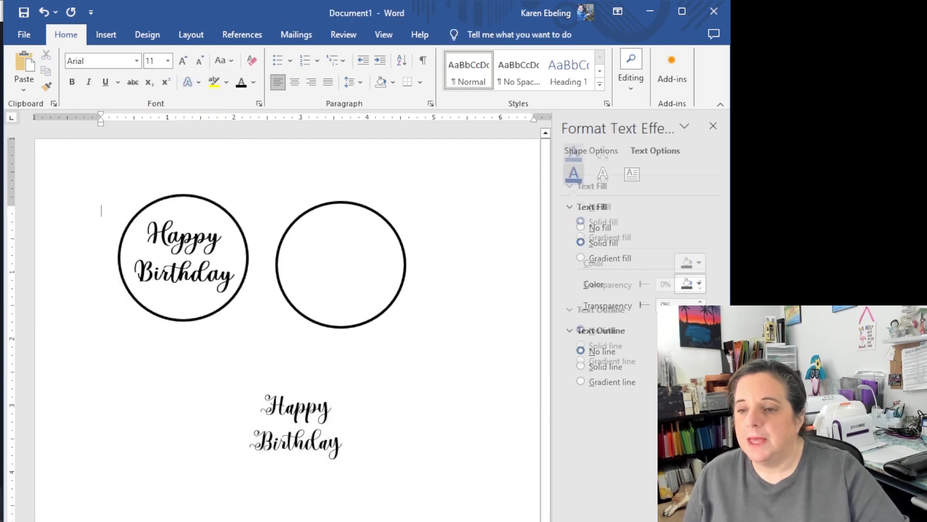
{"action": "left_click", "coordinate": [287, 449]}
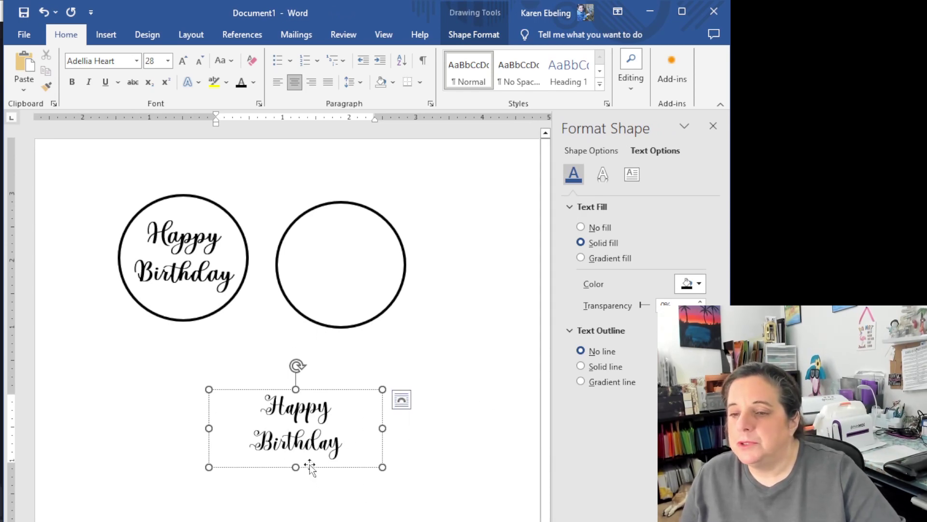
Set the text box wrap to In Front of Text and drag it onto the right circle
{"action": "left_click", "coordinate": [401, 400]}
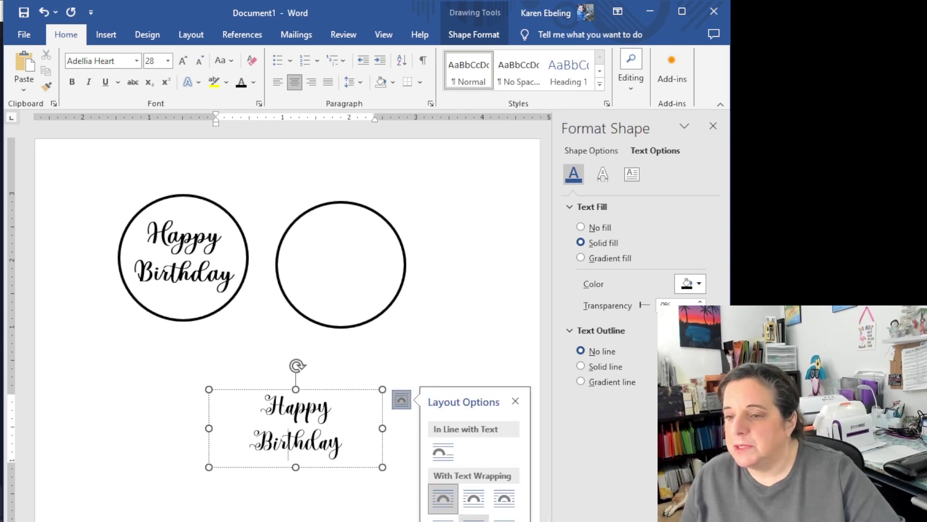
{"action": "left_click", "coordinate": [504, 518]}
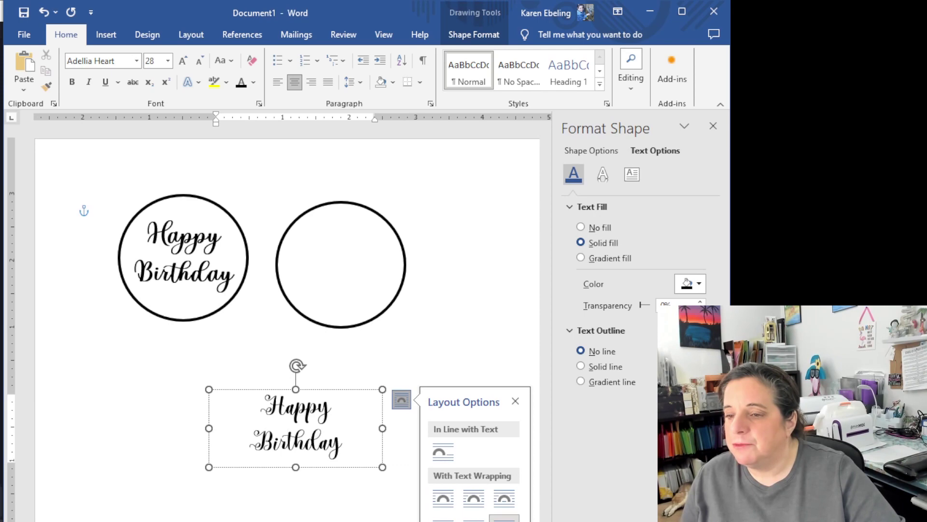
{"action": "left_click", "coordinate": [312, 479]}
{"action": "left_click", "coordinate": [313, 448]}
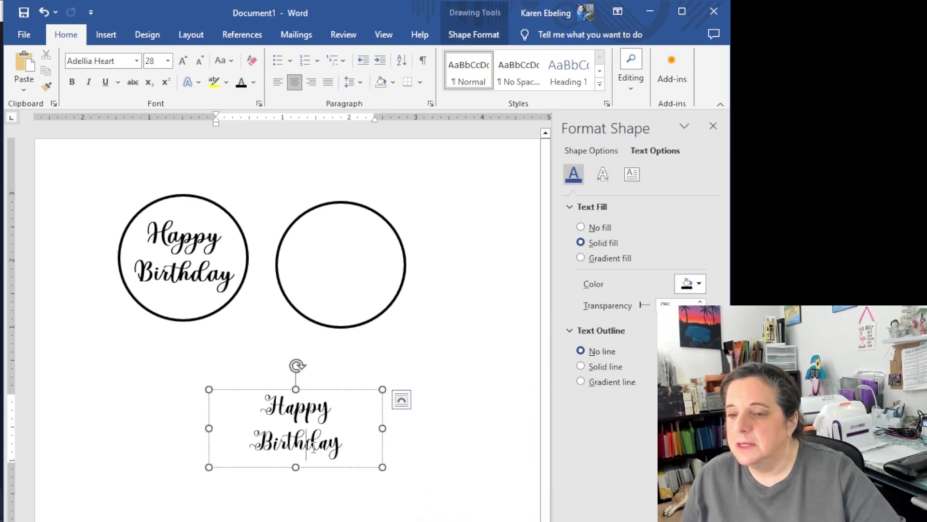
{"action": "left_click_drag", "start_coordinate": [324, 464], "coordinate": [366, 303]}
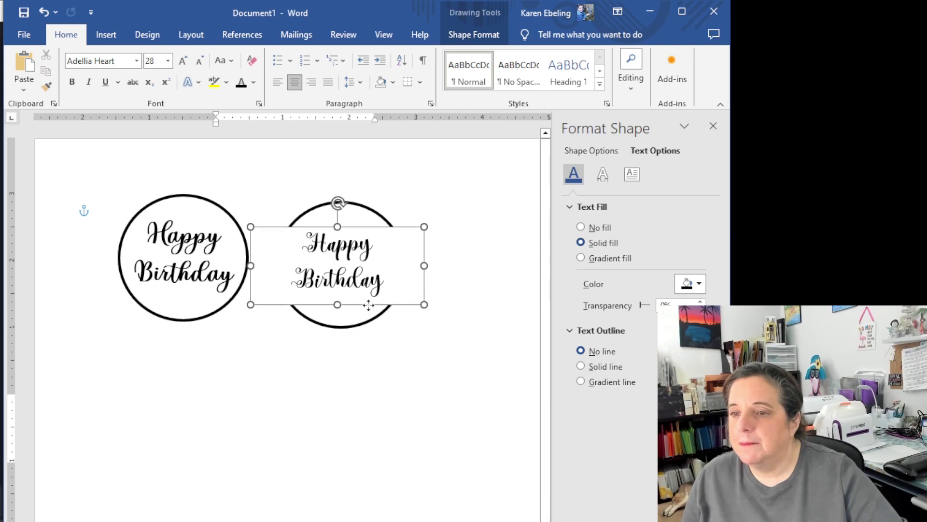
{"action": "left_click", "coordinate": [366, 369]}
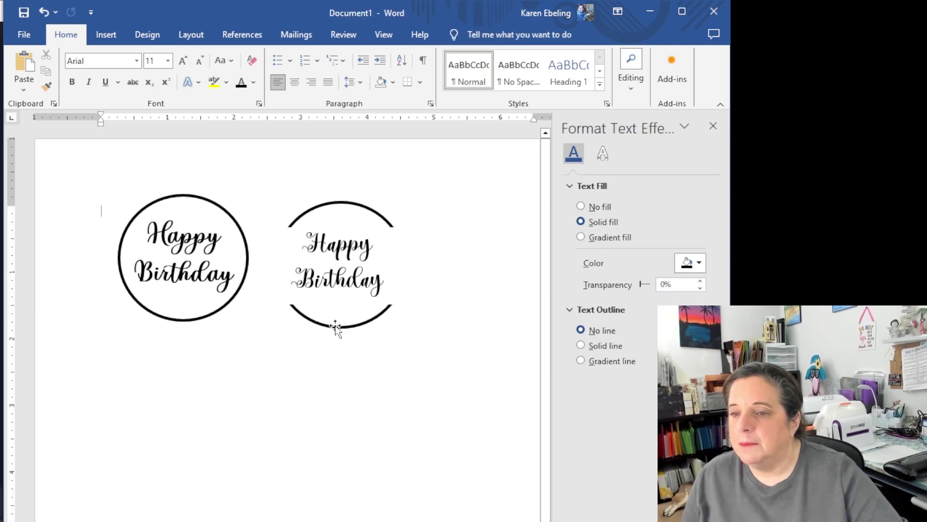
Change the right circle's text box wrapping to Behind Text
{"action": "left_click", "coordinate": [338, 285]}
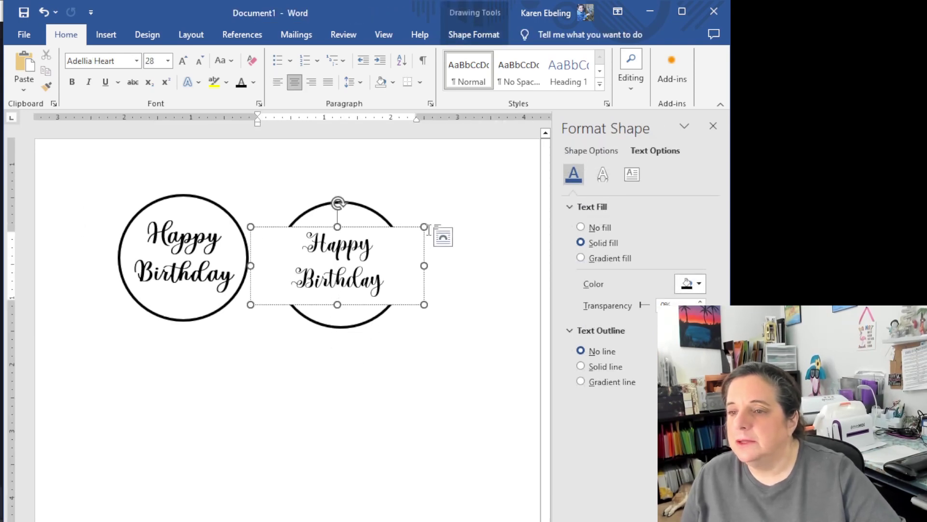
{"action": "left_click", "coordinate": [443, 237]}
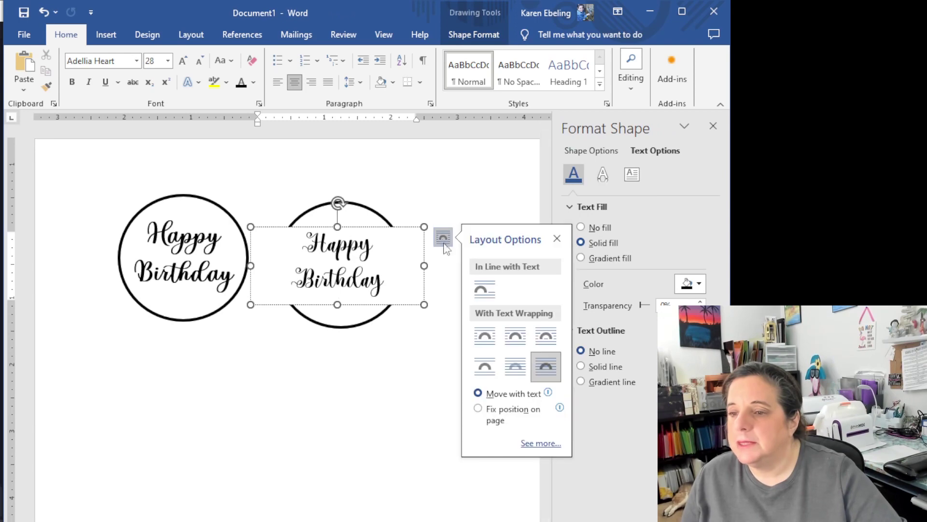
{"action": "left_click", "coordinate": [515, 366]}
{"action": "left_click", "coordinate": [385, 491]}
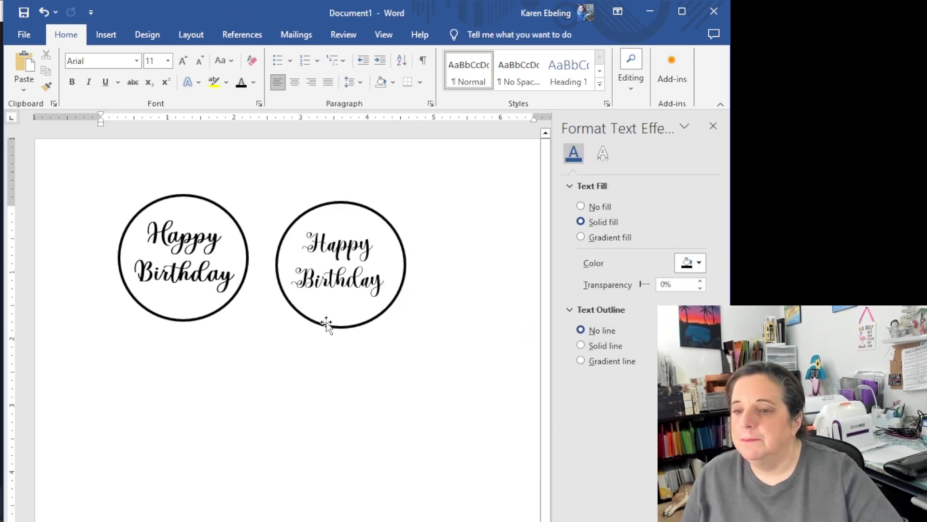
Nudge the Happy Birthday text slightly up so it's centred in the right circle
{"action": "left_click", "coordinate": [338, 280]}
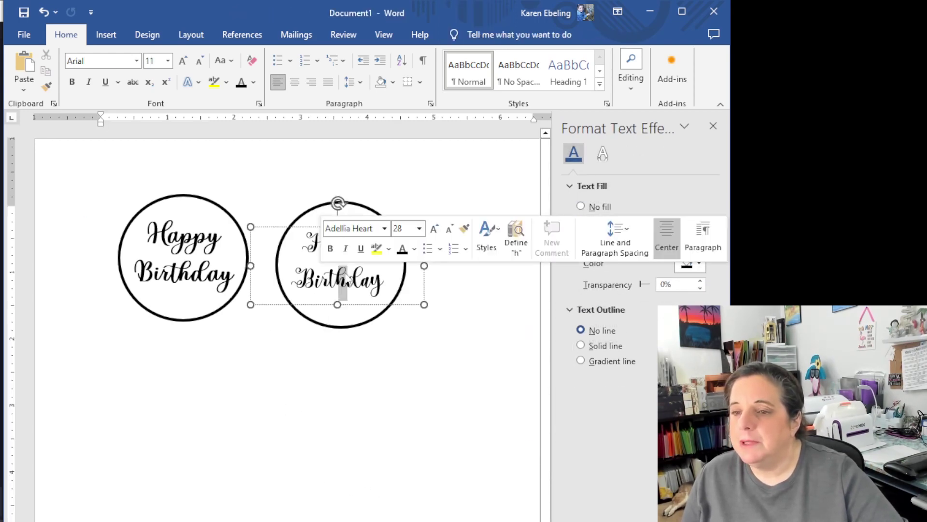
{"action": "left_click", "coordinate": [260, 336]}
{"action": "left_click", "coordinate": [307, 286]}
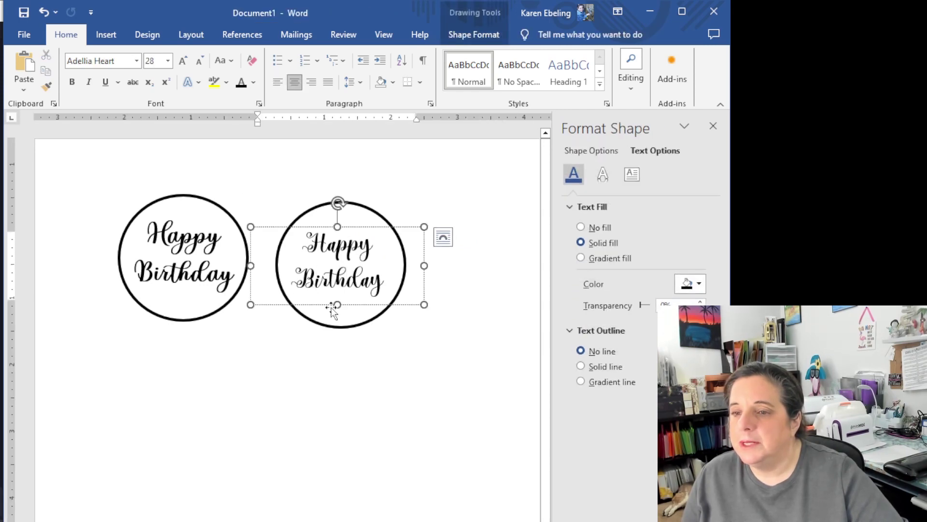
{"action": "left_click_drag", "start_coordinate": [333, 303], "coordinate": [329, 300]}
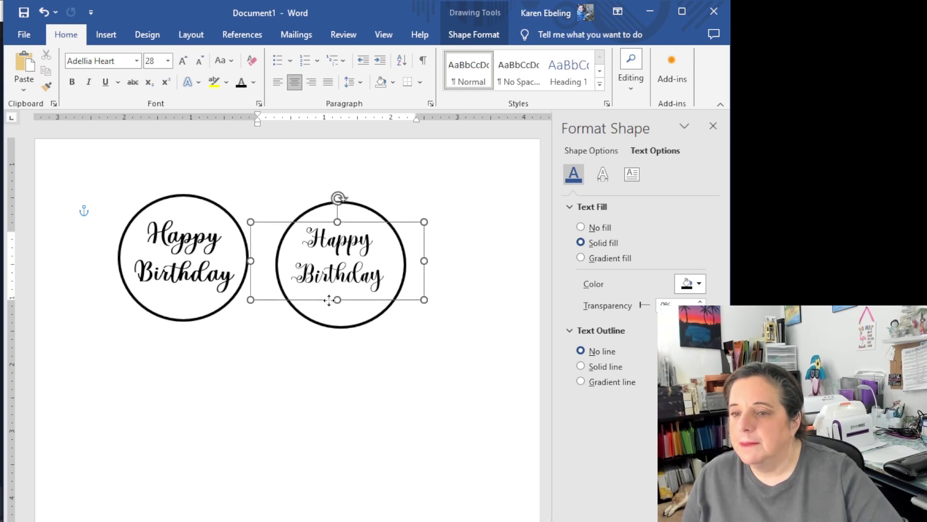
{"action": "left_click", "coordinate": [291, 402]}
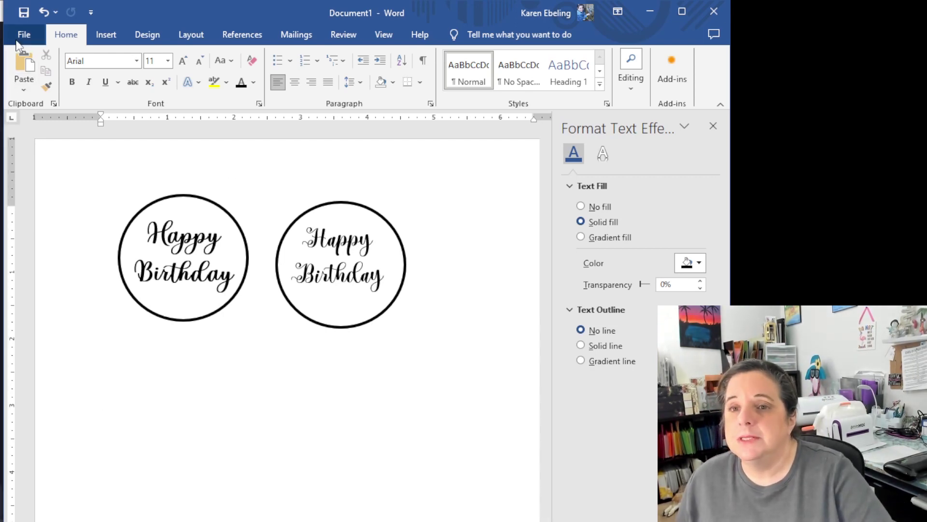
Print the document from File > Print after checking the preview
{"action": "left_click", "coordinate": [21, 35]}
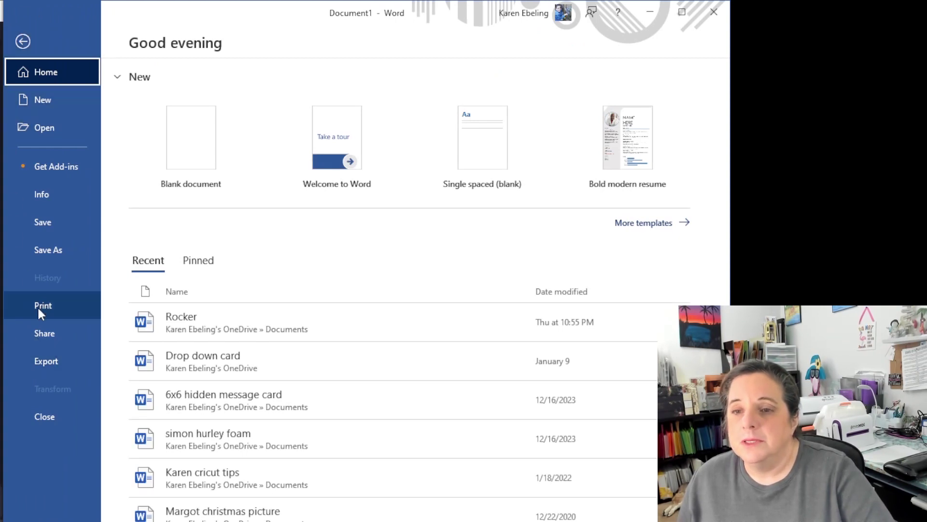
{"action": "left_click", "coordinate": [38, 309]}
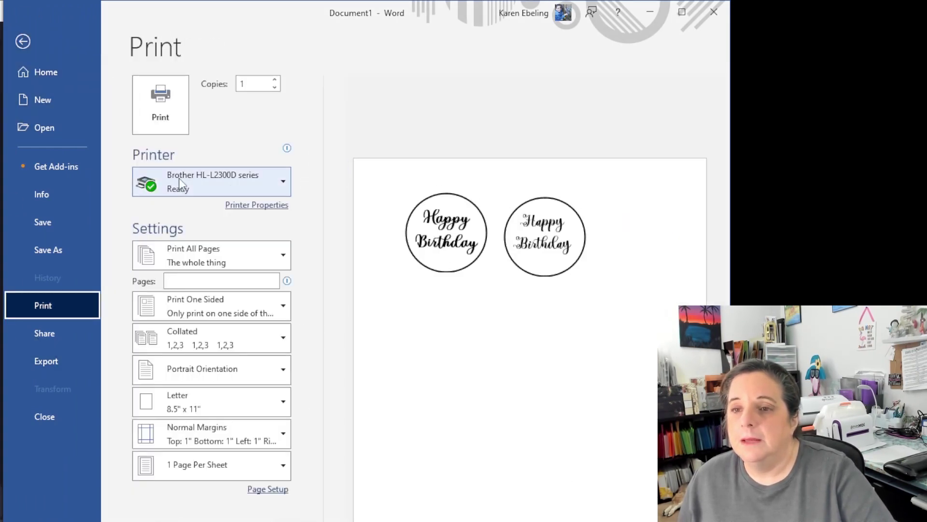
{"action": "left_click", "coordinate": [161, 101]}
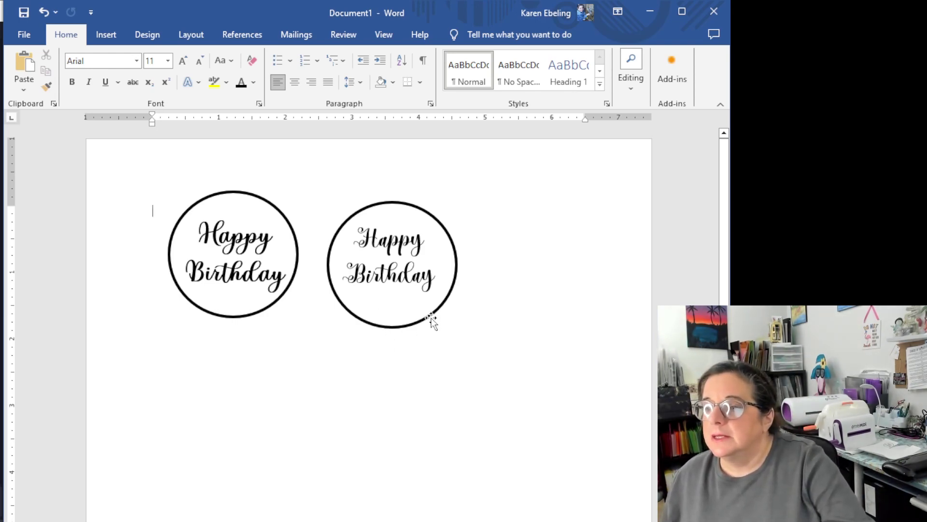
Move the right circle farther right and recentre its Happy Birthday text box inside it
{"action": "left_click_drag", "start_coordinate": [407, 327], "coordinate": [492, 317]}
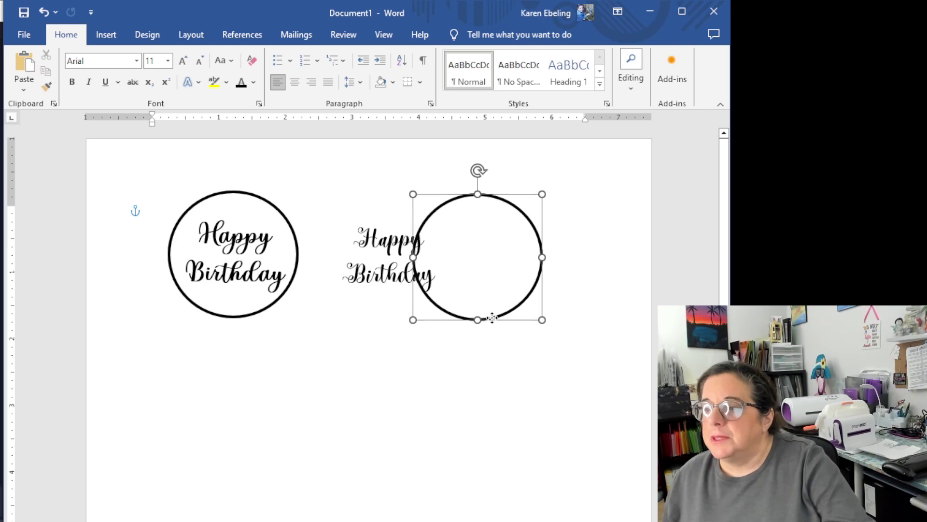
{"action": "left_click", "coordinate": [381, 279]}
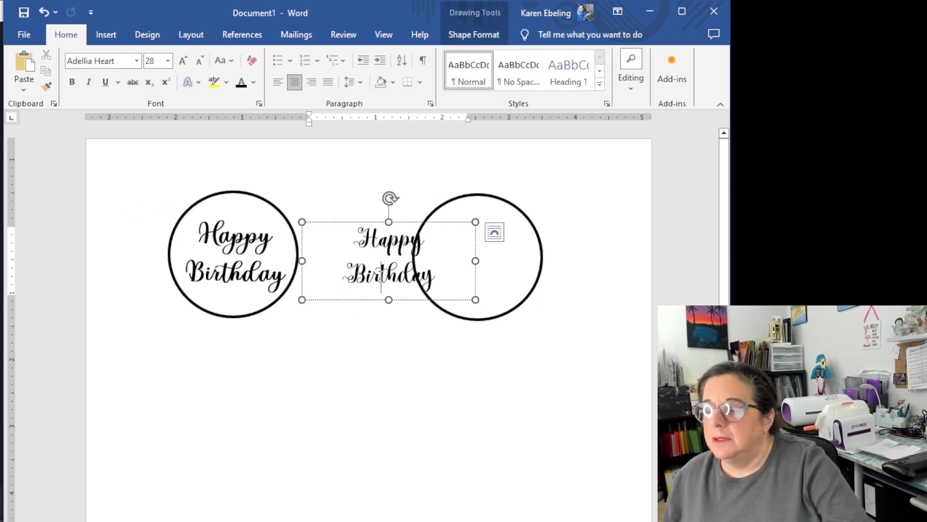
{"action": "left_click_drag", "start_coordinate": [381, 279], "coordinate": [445, 273]}
{"action": "left_click", "coordinate": [376, 331]}
{"action": "left_click", "coordinate": [358, 282]}
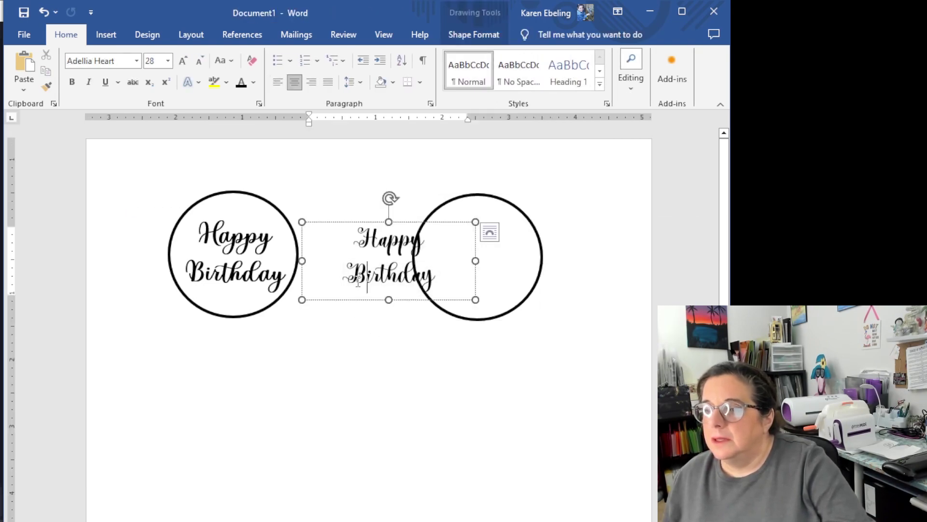
{"action": "left_click_drag", "start_coordinate": [358, 282], "coordinate": [435, 278]}
{"action": "left_click", "coordinate": [363, 297]}
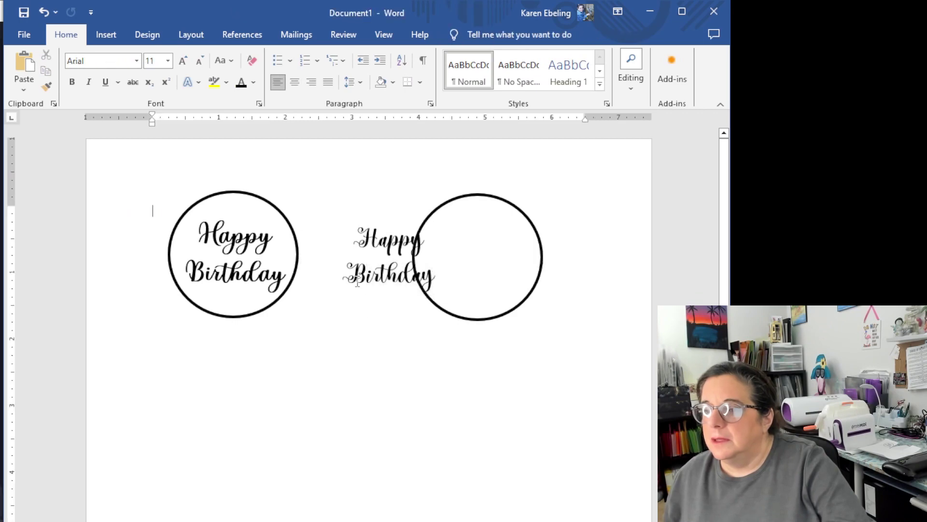
{"action": "left_click", "coordinate": [357, 282]}
{"action": "left_click_drag", "start_coordinate": [372, 300], "coordinate": [439, 293]}
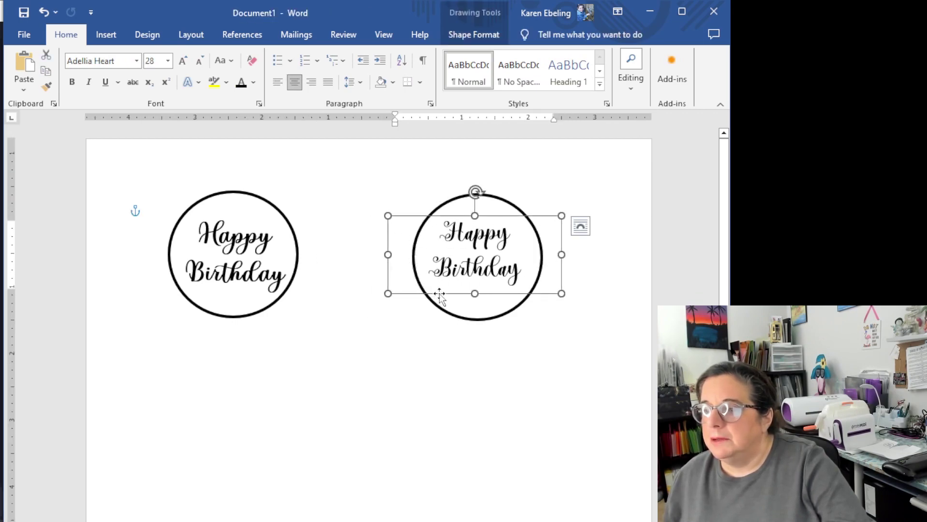
{"action": "left_click", "coordinate": [300, 431]}
Lower the left circle slightly
{"action": "left_click", "coordinate": [215, 317]}
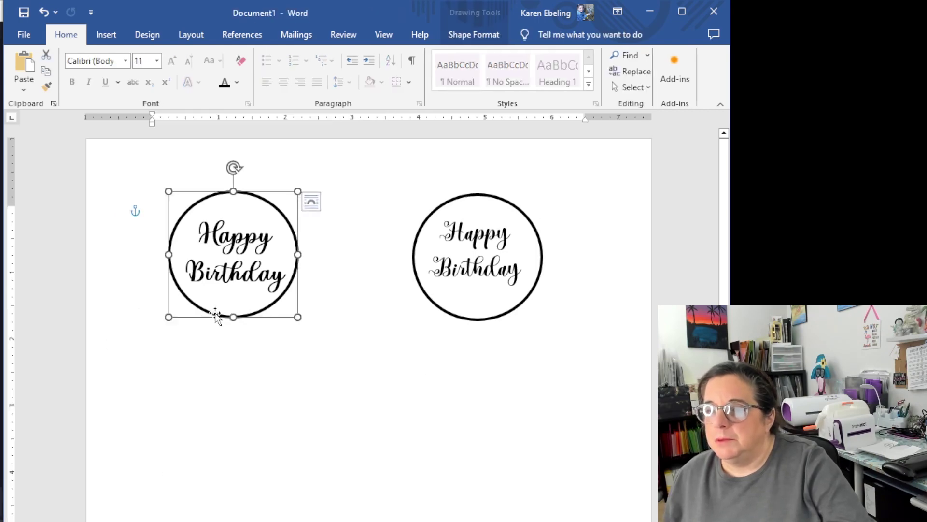
{"action": "left_click_drag", "start_coordinate": [216, 315], "coordinate": [216, 322]}
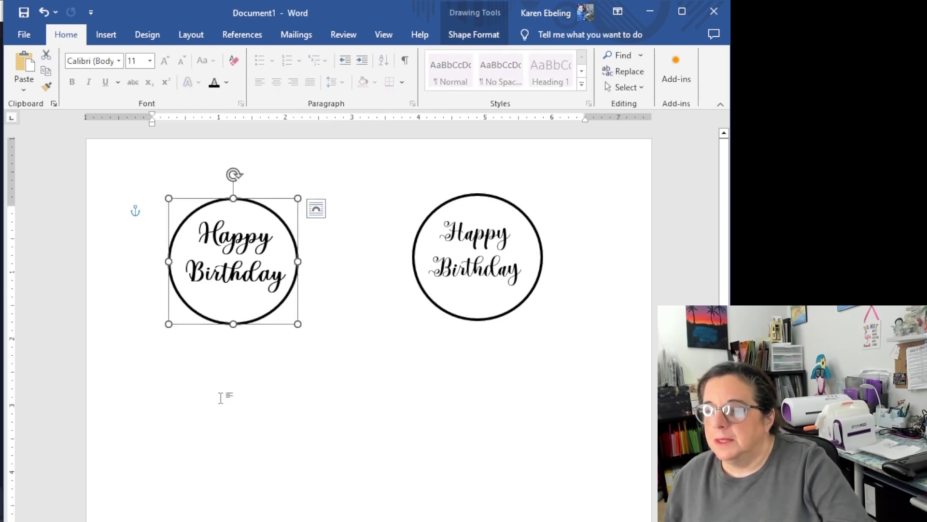
{"action": "left_click", "coordinate": [295, 488]}
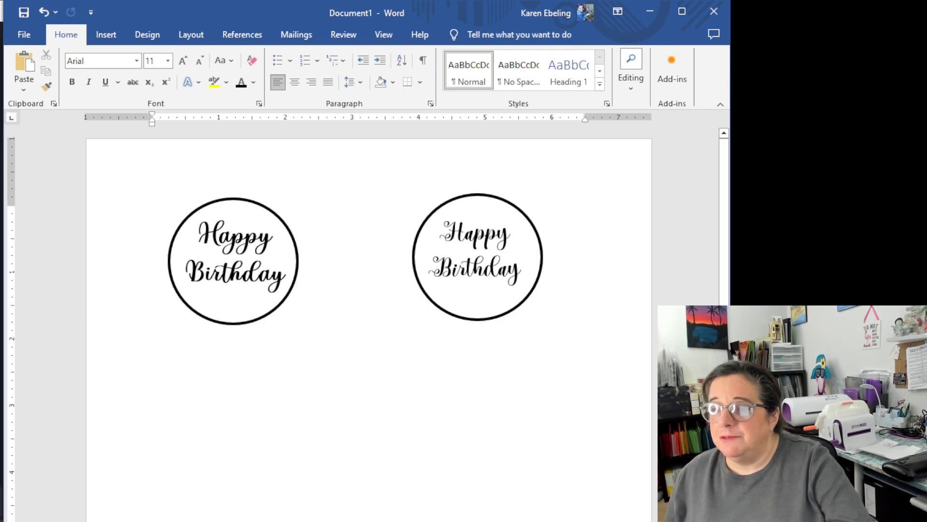
{"action": "left_click", "coordinate": [233, 323]}
Copy the left circle, paste it with Ctrl+V, and drag the copy below the first circle
{"action": "right_click", "coordinate": [234, 323]}
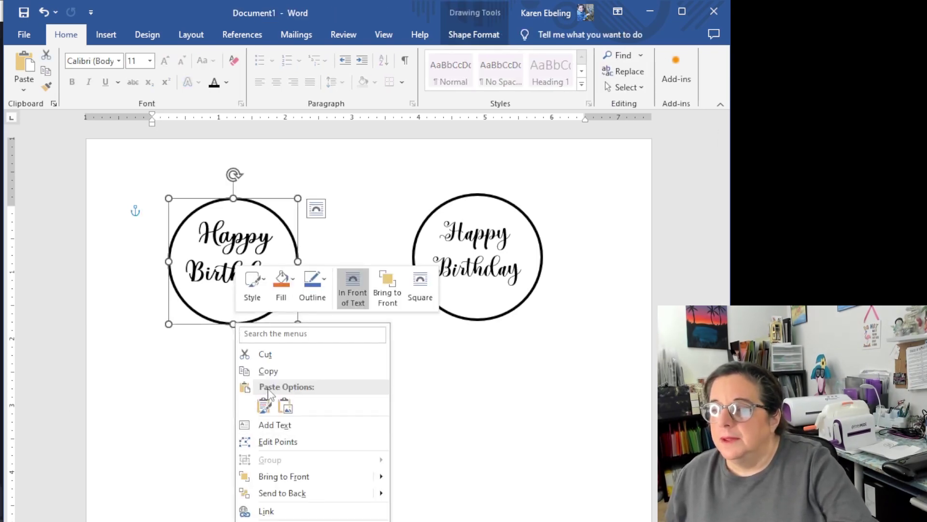
{"action": "left_click", "coordinate": [268, 371]}
{"action": "right_click", "coordinate": [264, 467]}
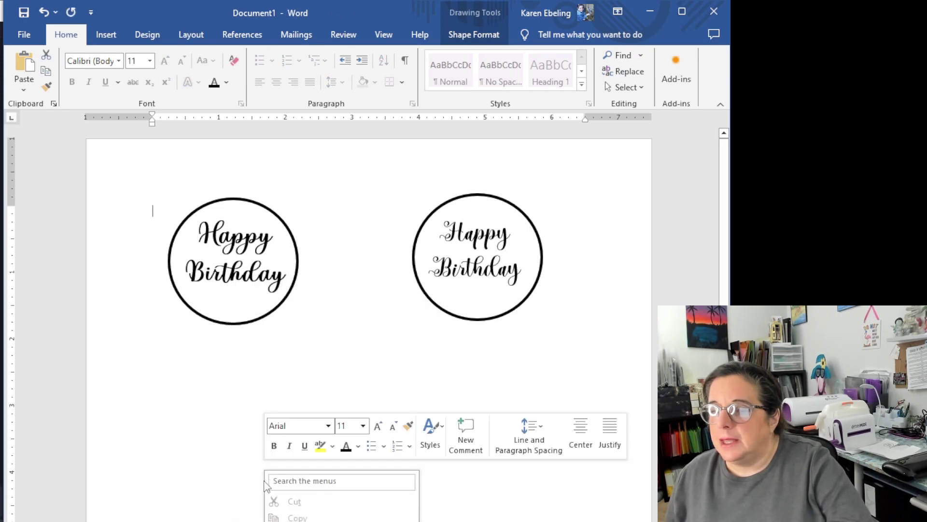
{"action": "key", "text": "ctrl+v"}
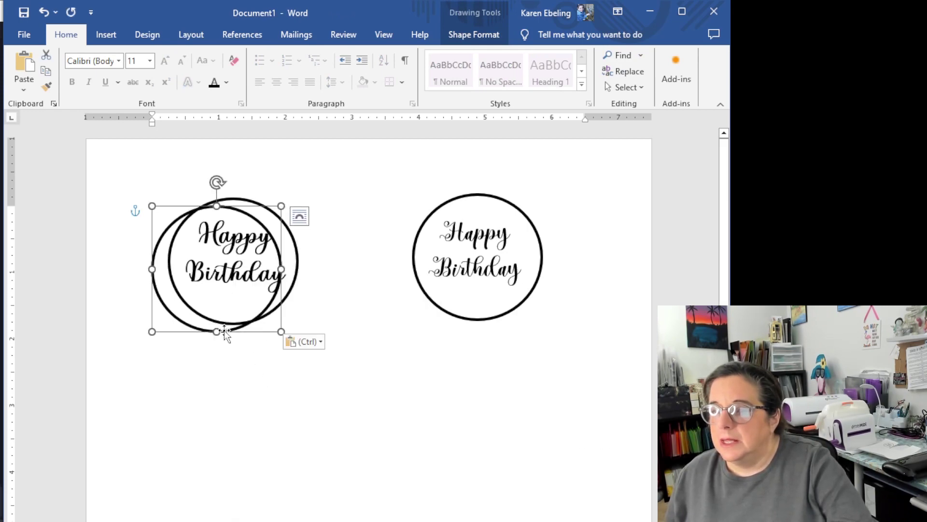
{"action": "left_click_drag", "start_coordinate": [227, 350], "coordinate": [248, 504]}
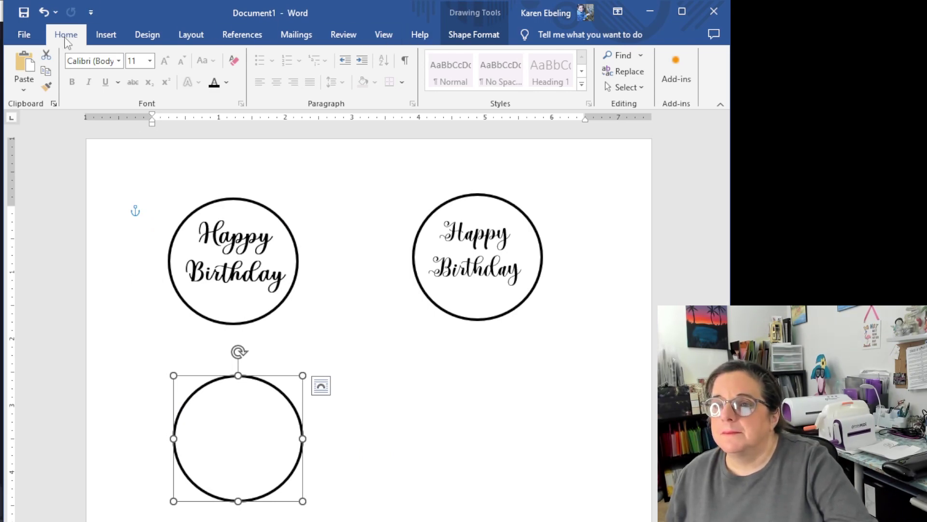
Insert a Simple Text Box, clear its placeholder text, and move it onto the bottom circle
{"action": "left_click", "coordinate": [106, 34]}
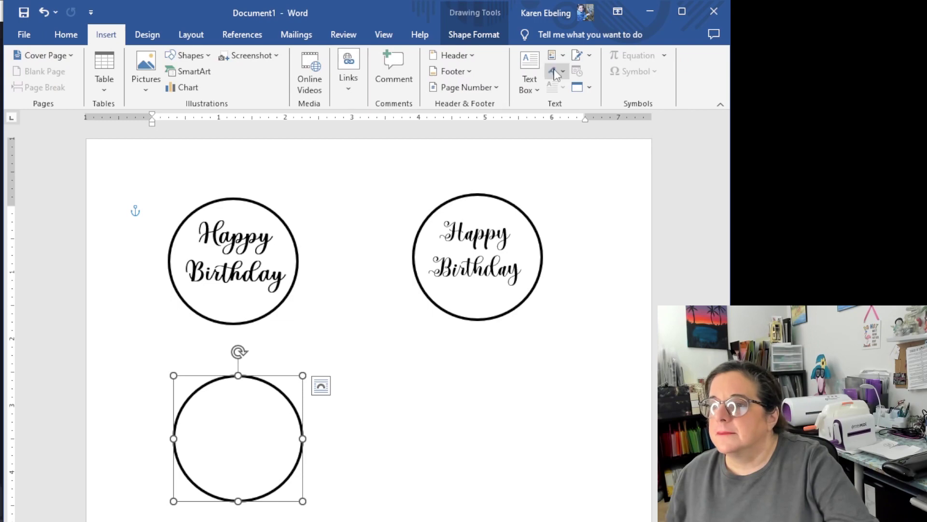
{"action": "left_click", "coordinate": [530, 72]}
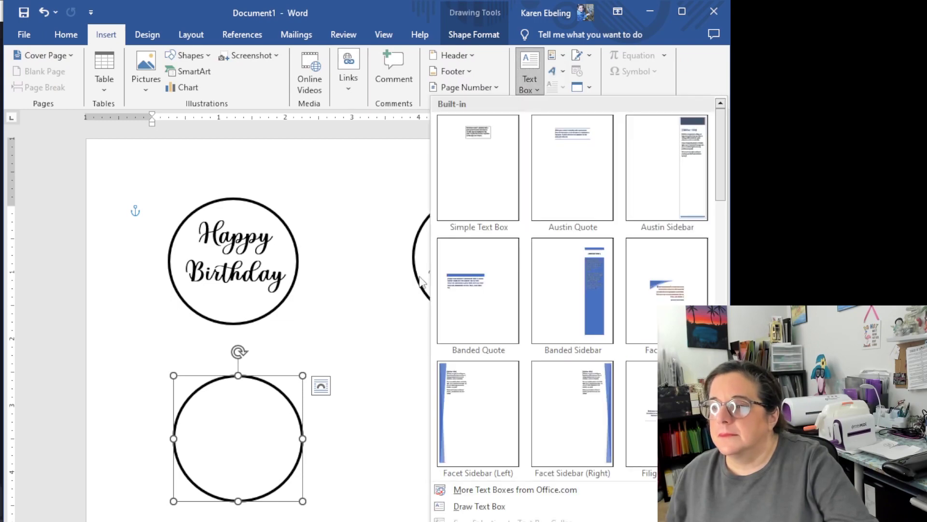
{"action": "left_click", "coordinate": [486, 126]}
{"action": "key", "text": "Delete"}
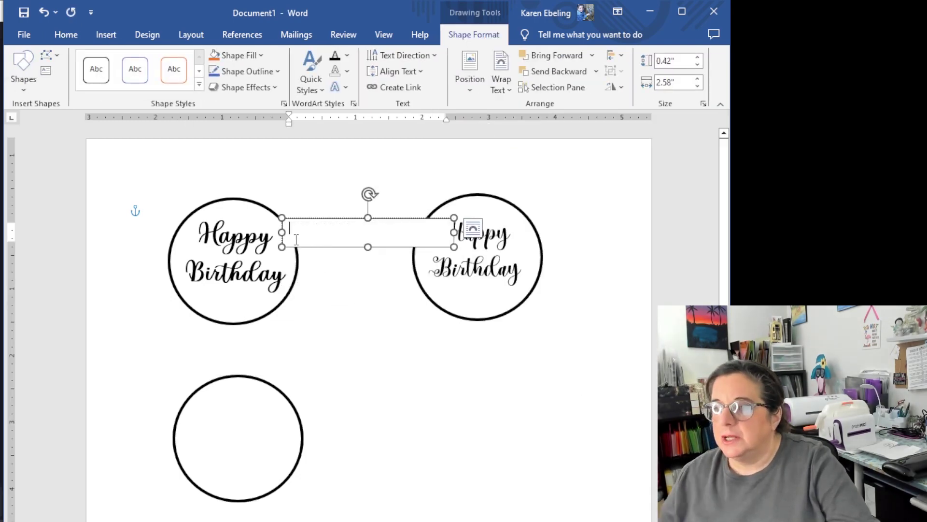
{"action": "left_click_drag", "start_coordinate": [314, 245], "coordinate": [202, 443]}
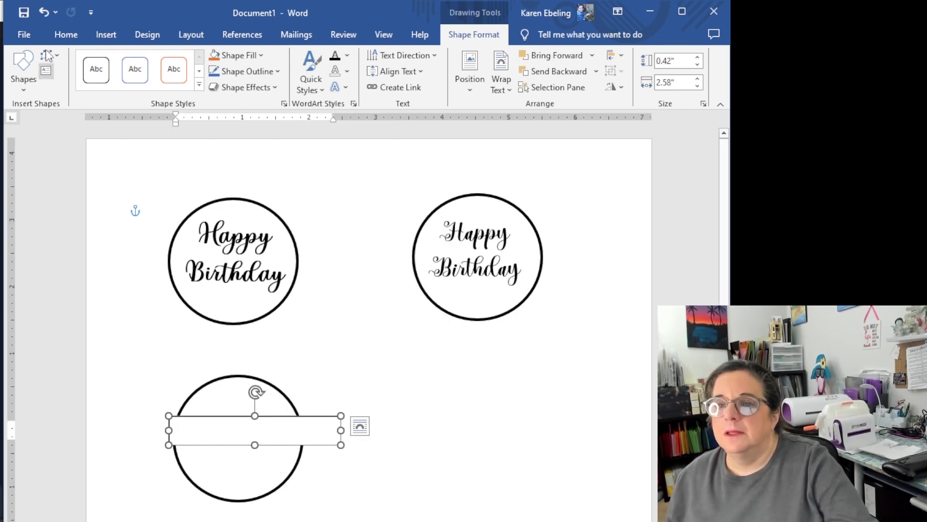
{"action": "left_click", "coordinate": [71, 39]}
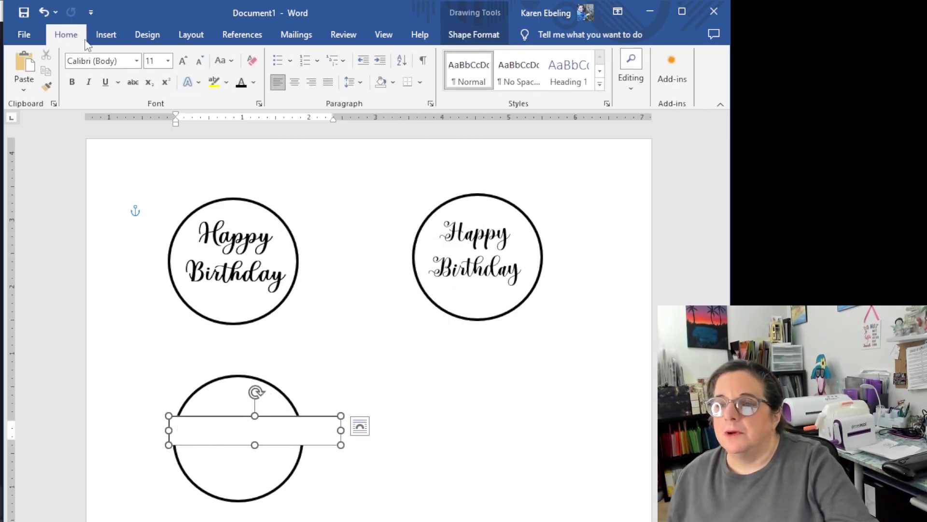
Type 'Happy' and 'Birthday' on two lines in 26-point Harlow Solid Italic
{"action": "left_click", "coordinate": [136, 60]}
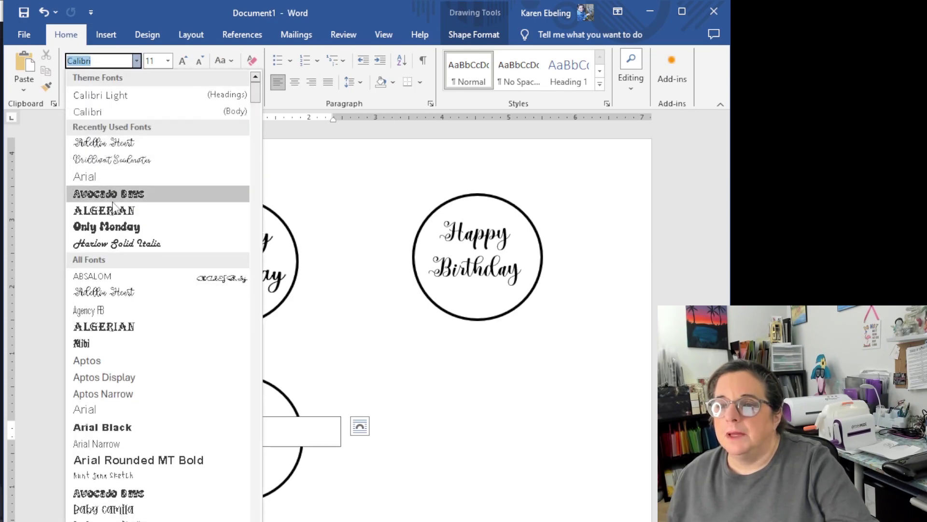
{"action": "left_click", "coordinate": [112, 245]}
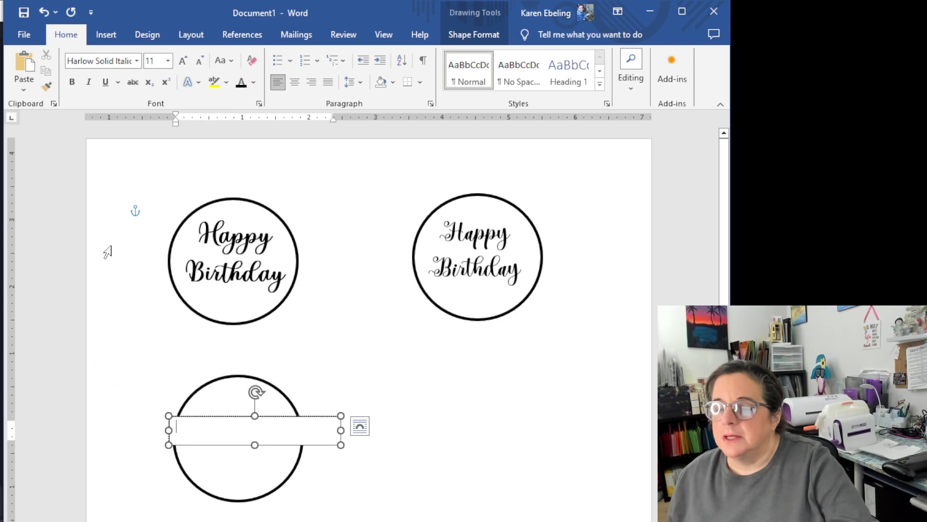
{"action": "left_click", "coordinate": [168, 61]}
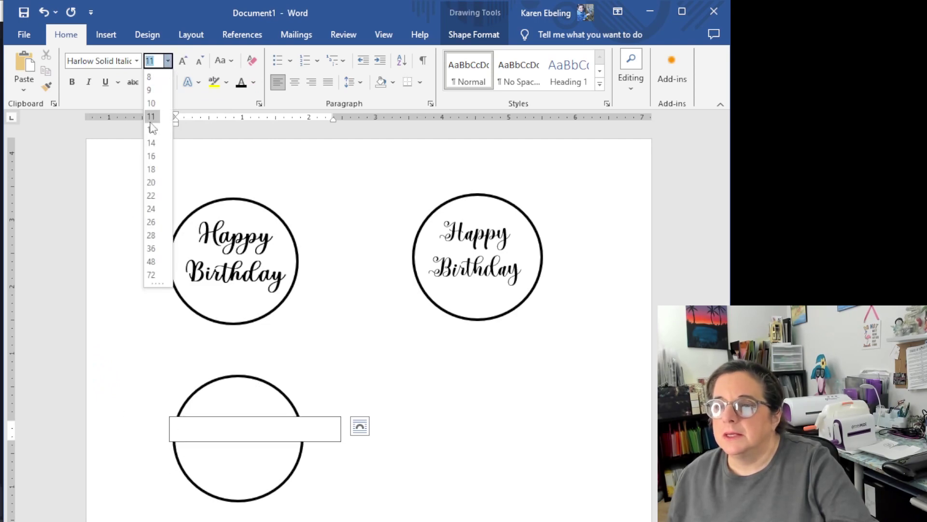
{"action": "left_click", "coordinate": [151, 222]}
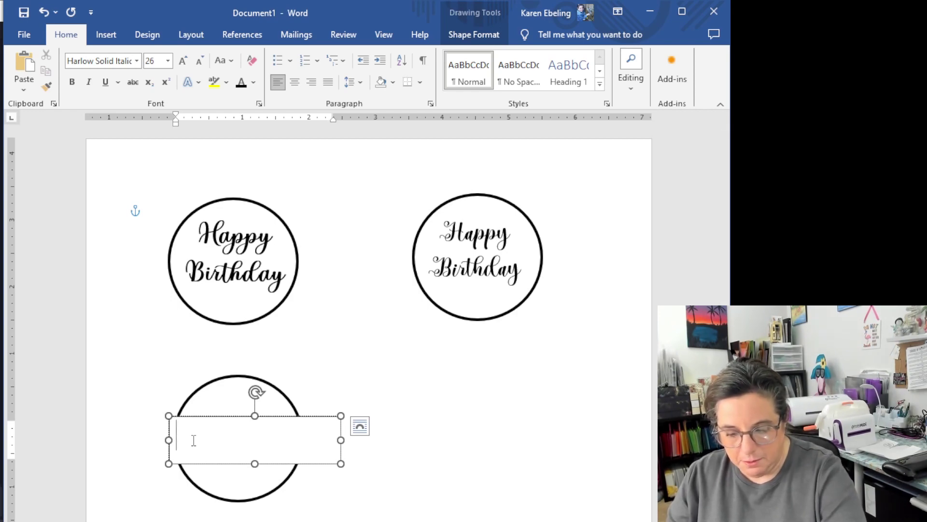
{"action": "type", "text": "Happy"}
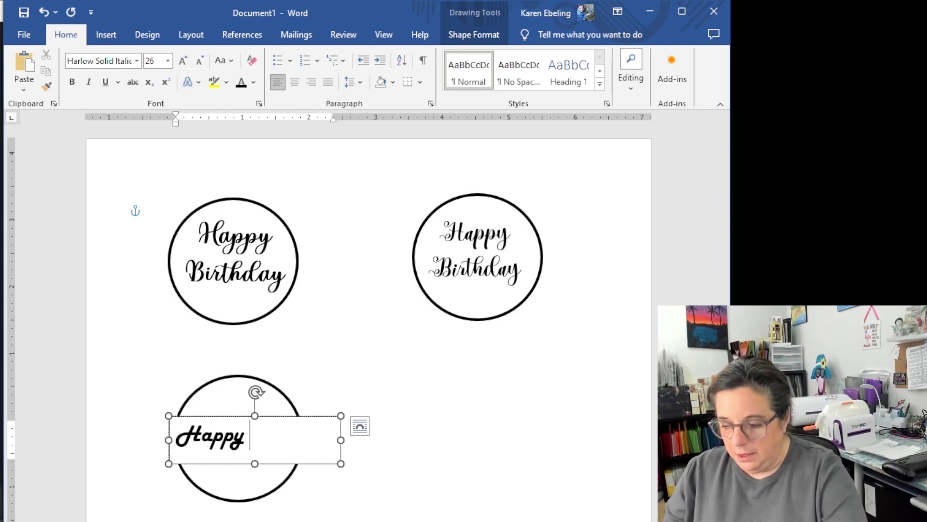
{"action": "key", "text": "Return"}
{"action": "type", "text": "Birthday"}
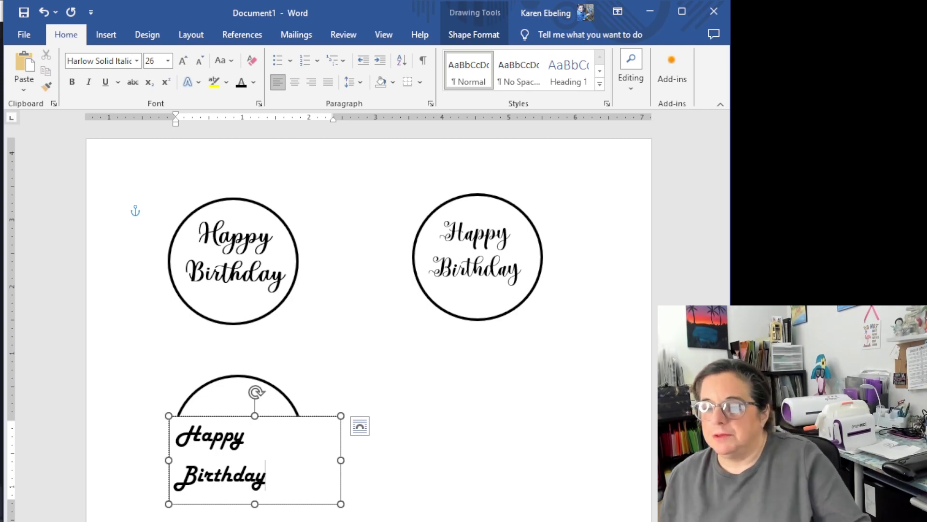
{"action": "left_click", "coordinate": [365, 427]}
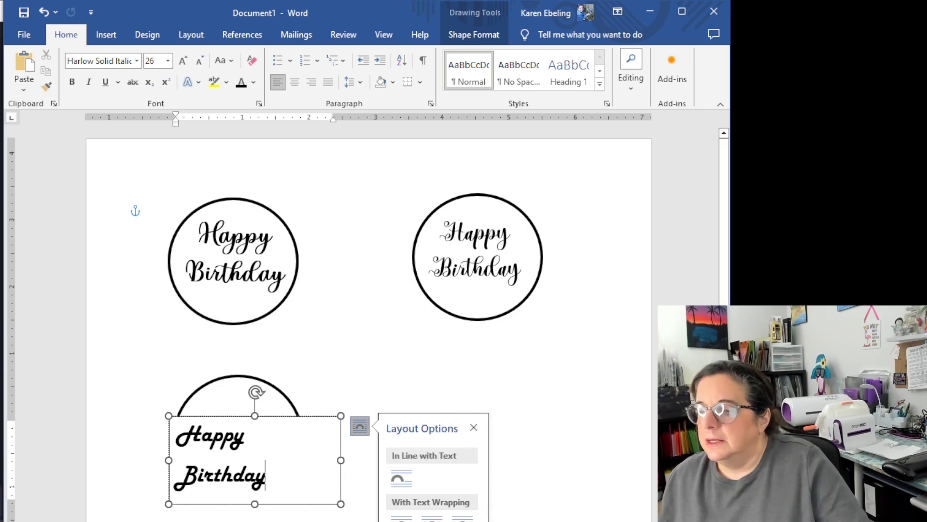
Set the bottom text box's outline to No line in Format Shape
{"action": "left_click", "coordinate": [307, 511]}
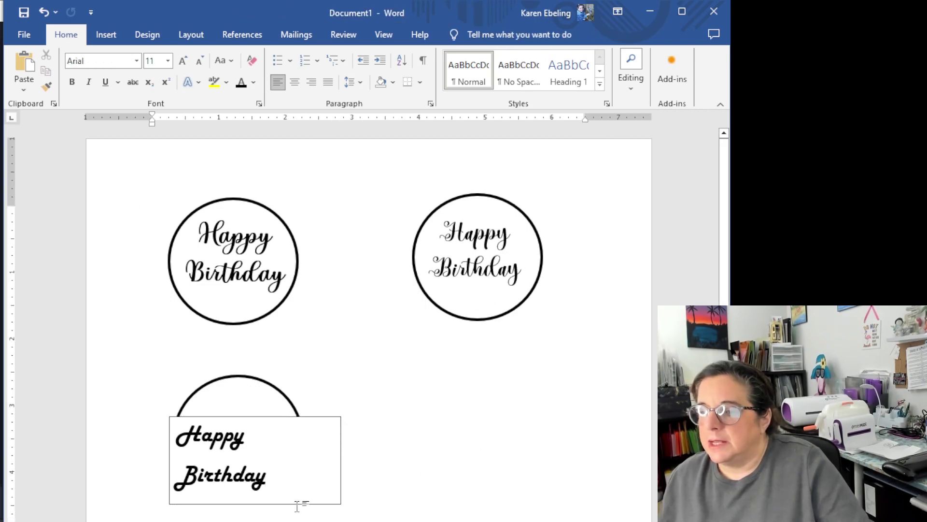
{"action": "left_click", "coordinate": [314, 503]}
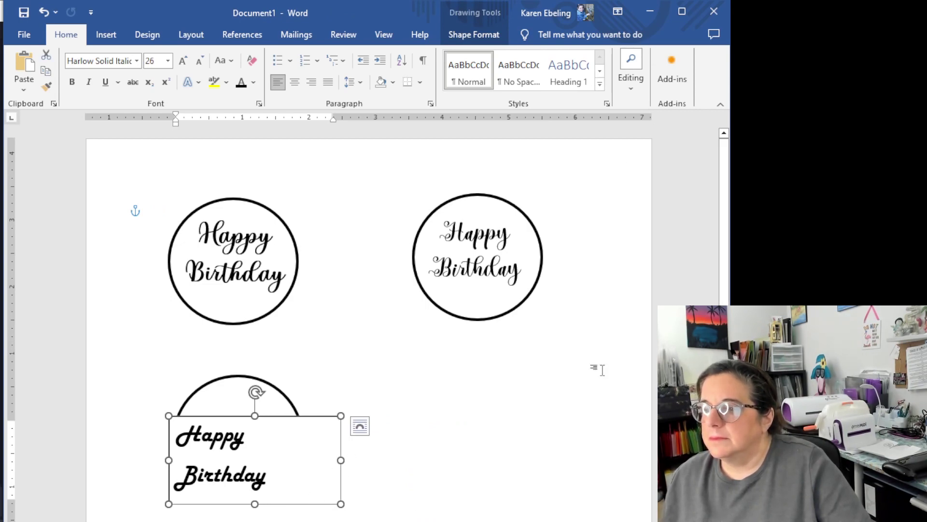
{"action": "right_click", "coordinate": [323, 503]}
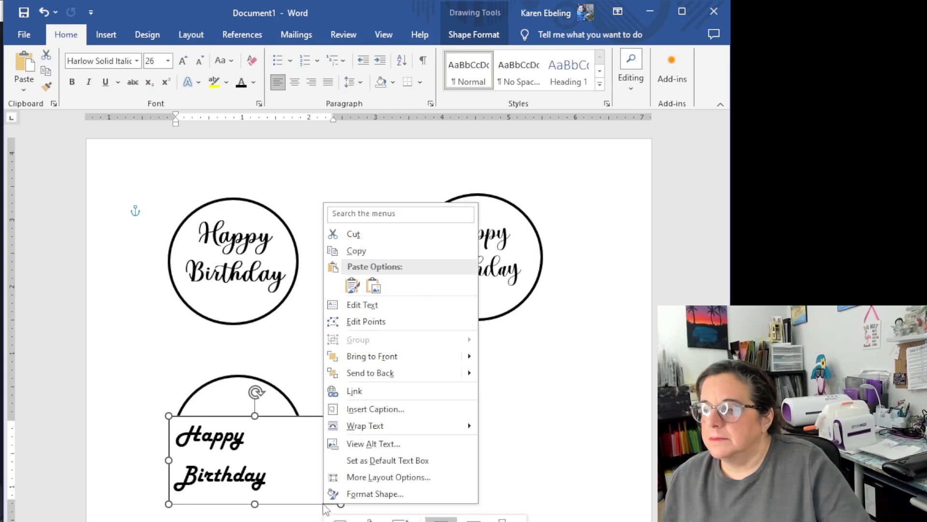
{"action": "left_click", "coordinate": [347, 498]}
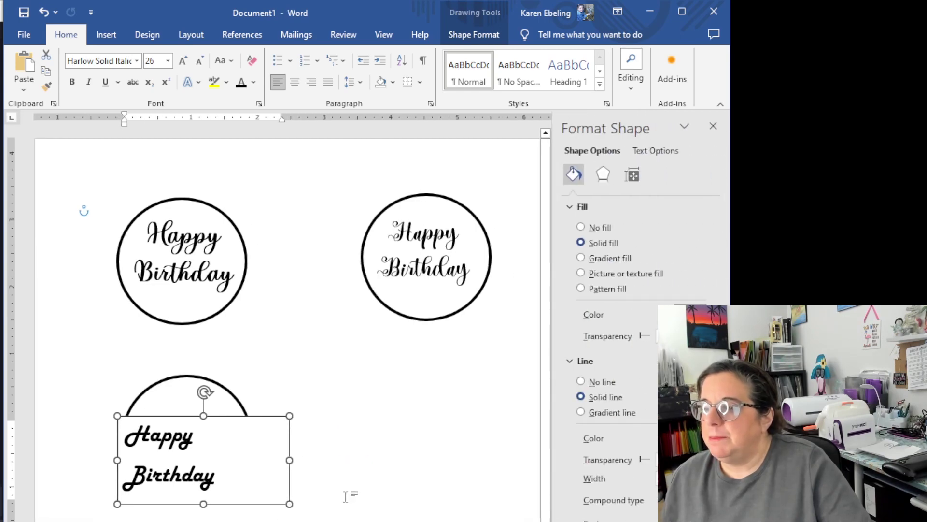
{"action": "left_click", "coordinate": [581, 382]}
{"action": "left_click", "coordinate": [470, 503]}
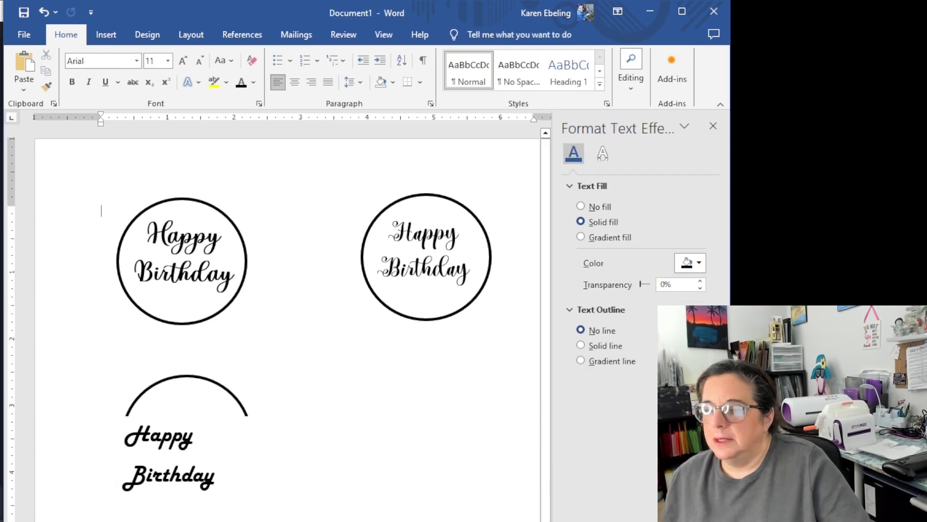
Drag the borderless Happy Birthday text box to centre it inside the third circle
{"action": "left_click", "coordinate": [173, 475]}
{"action": "right_click", "coordinate": [172, 477]}
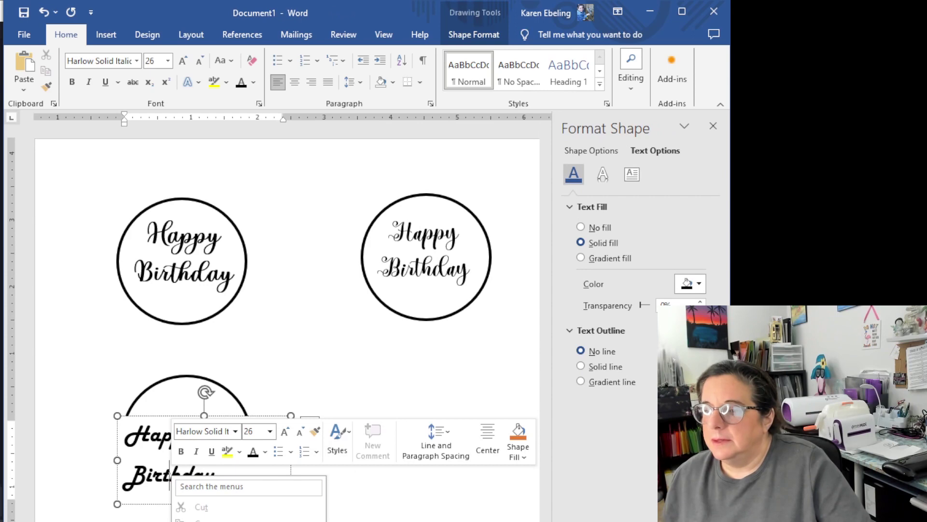
{"action": "key", "text": "Escape"}
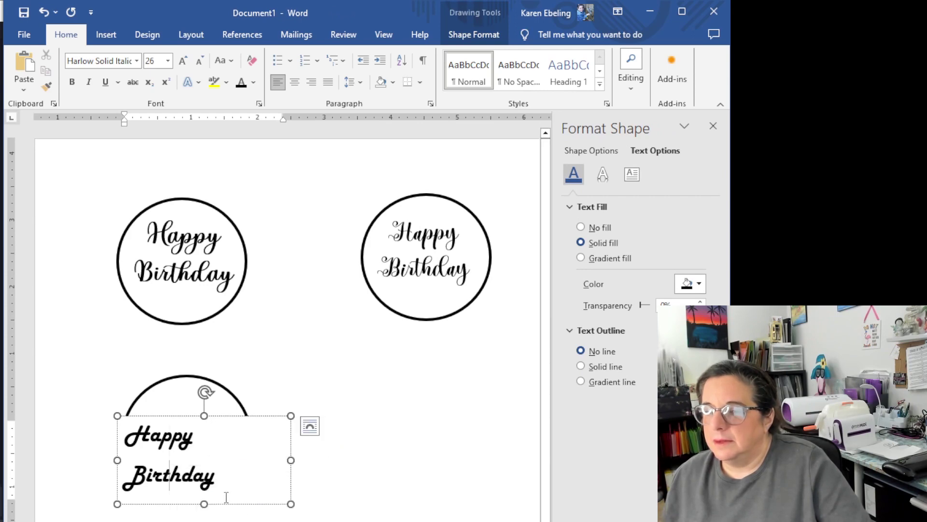
{"action": "left_click", "coordinate": [310, 426]}
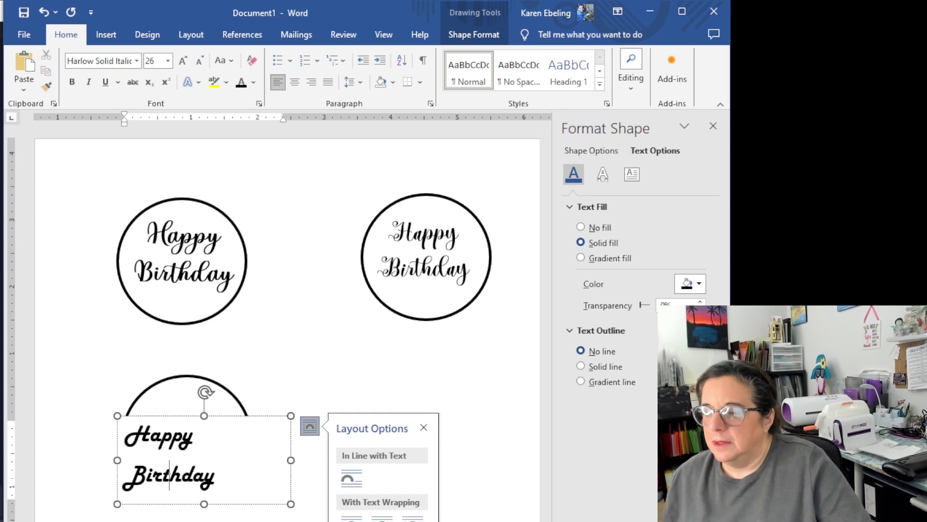
{"action": "left_click", "coordinate": [84, 211]}
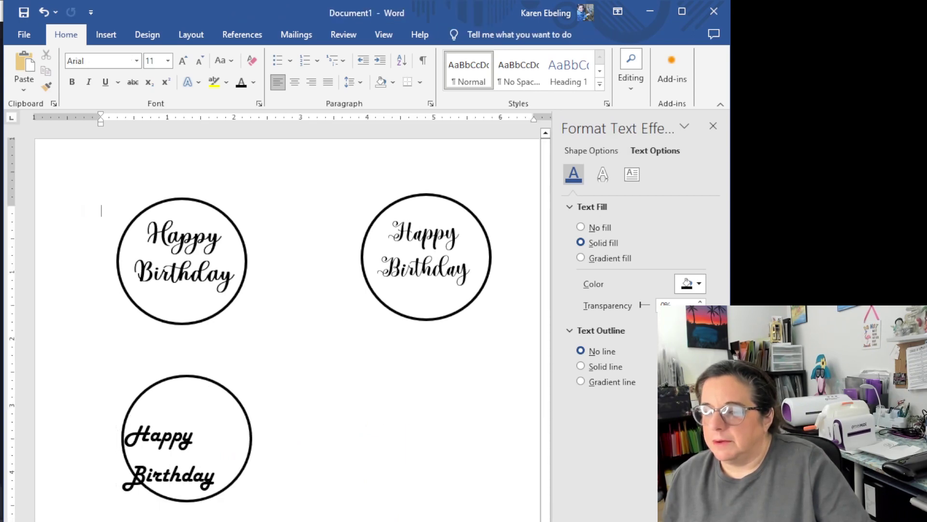
{"action": "left_click", "coordinate": [184, 481]}
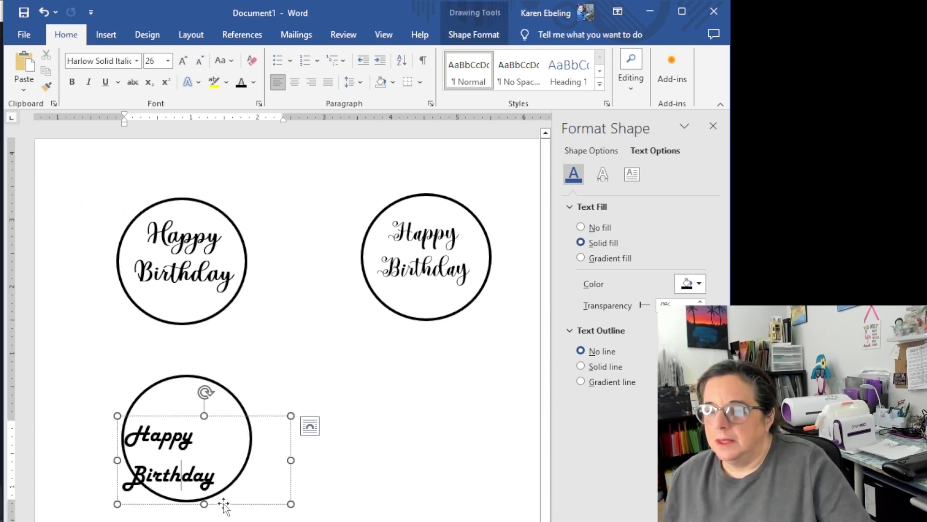
{"action": "left_click_drag", "start_coordinate": [221, 503], "coordinate": [239, 485]}
{"action": "left_click", "coordinate": [244, 497]}
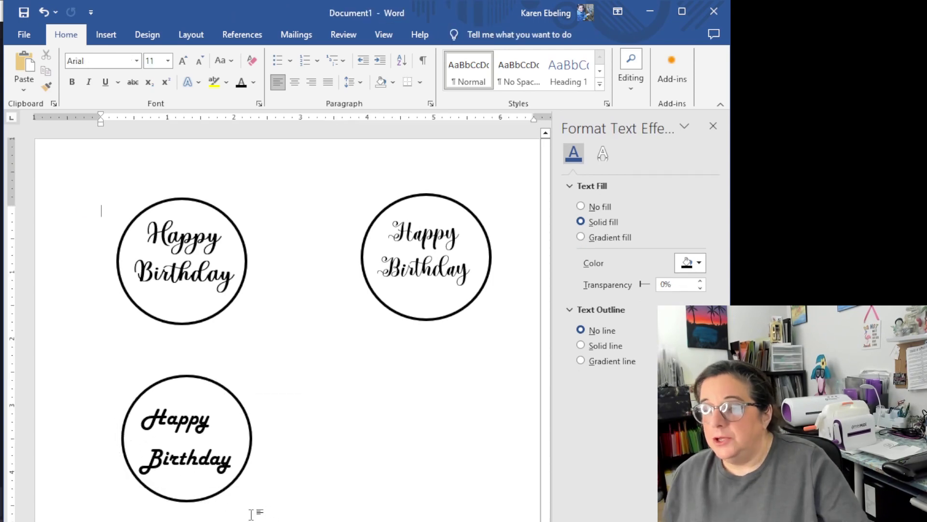